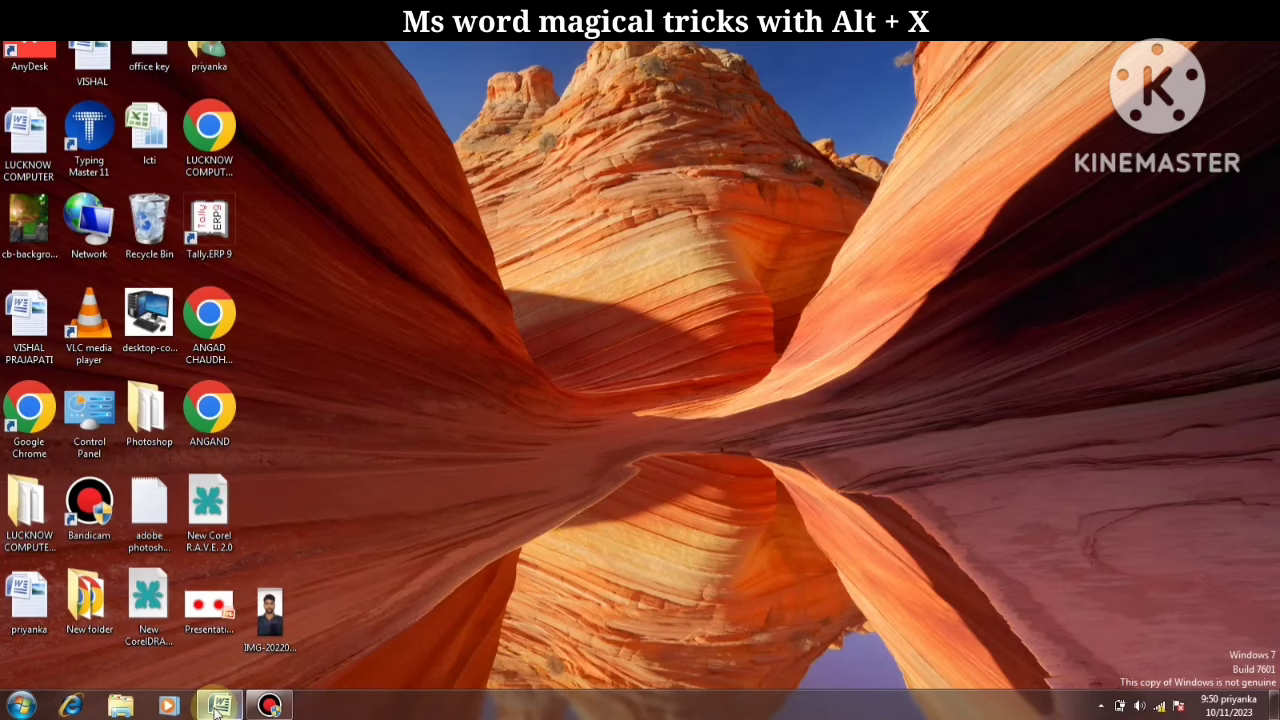
# Step: Bring up a blank Word document and set its font to Segoe UI Emoji at 72 points
pyautogui.click(217, 707)
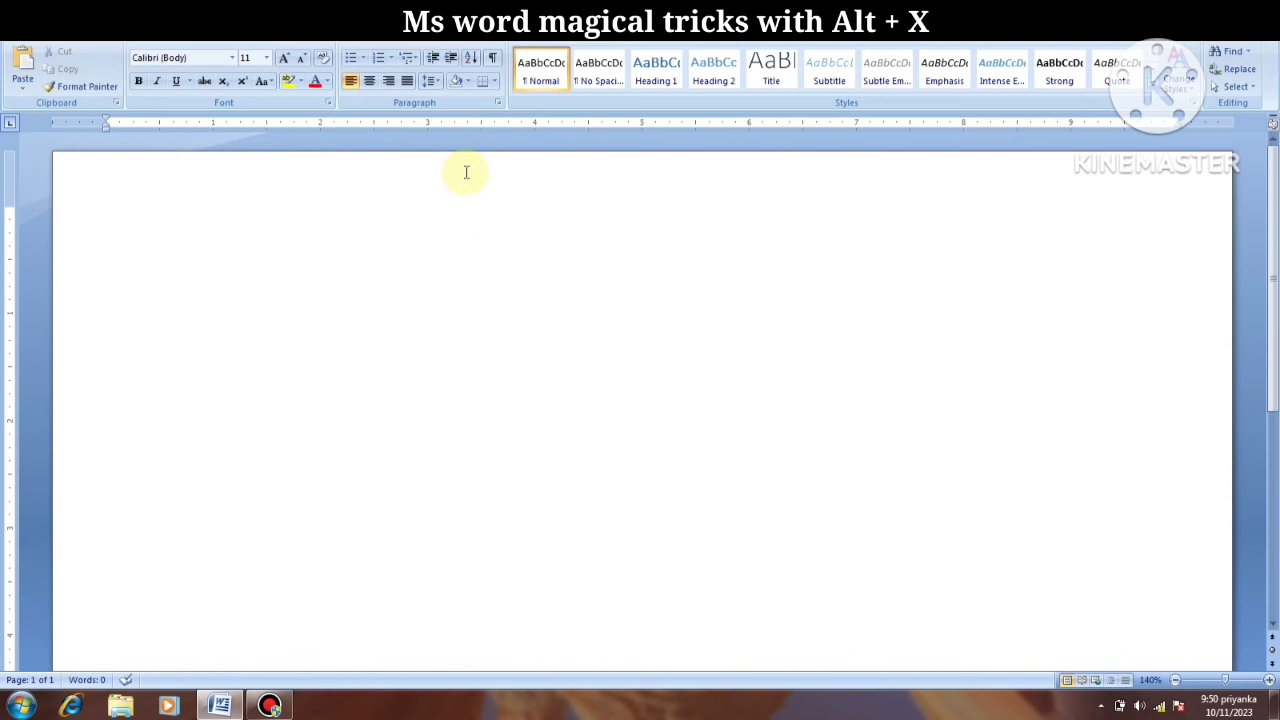
pyautogui.click(267, 62)
pyautogui.click(250, 281)
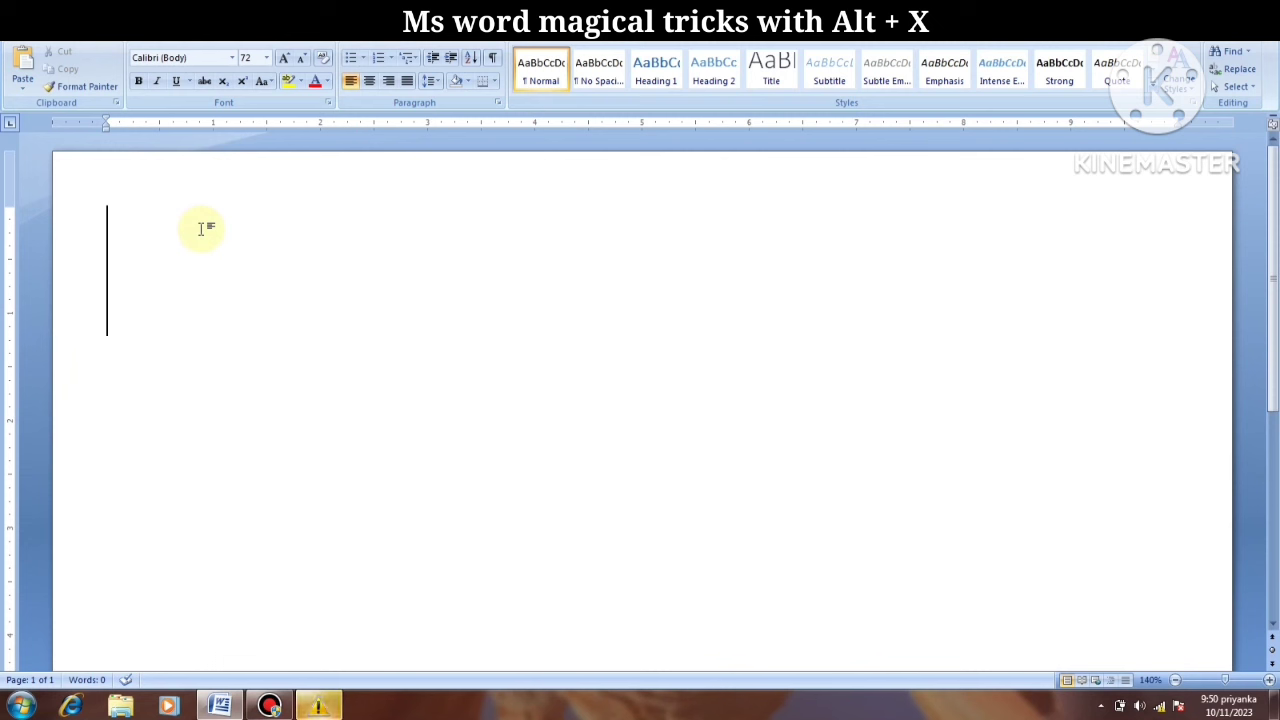
pyautogui.click(233, 58)
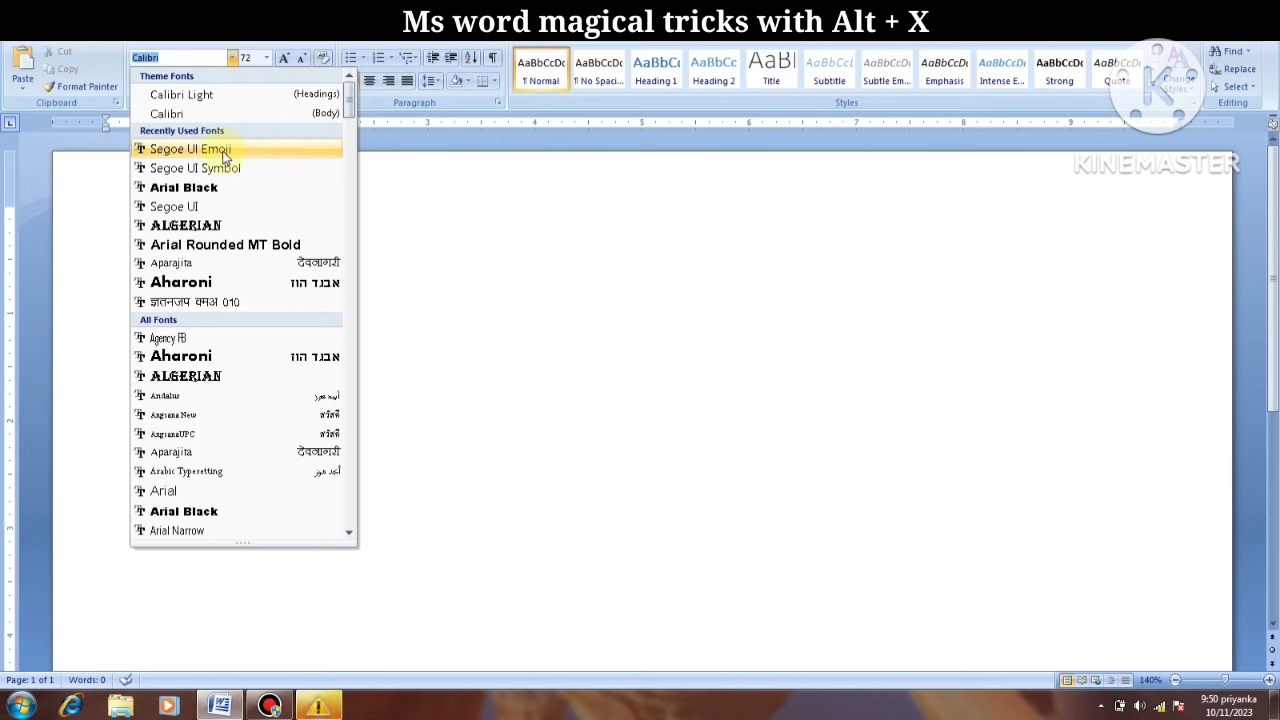
pyautogui.click(212, 150)
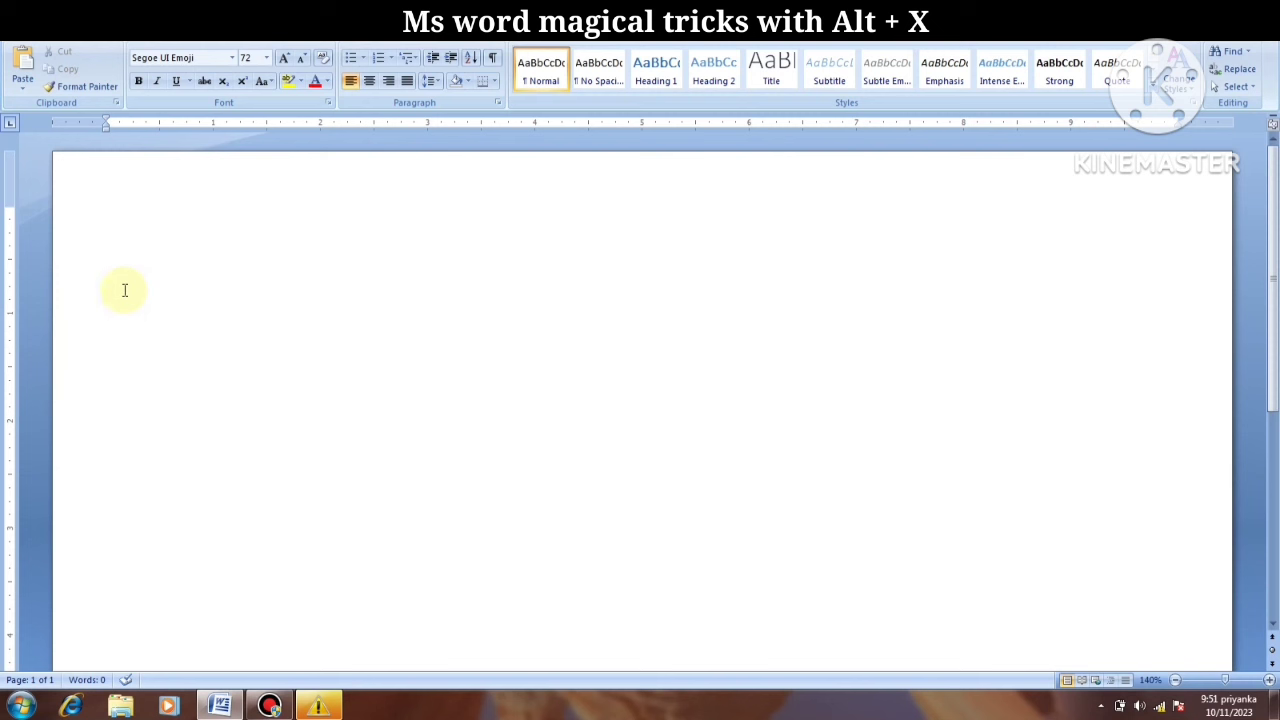
# Step: Insert ox (1F403) and rabbit (1F407) emoji with Alt+X, then type the code 1F400
pyautogui.write('1')
pyautogui.write('F40')
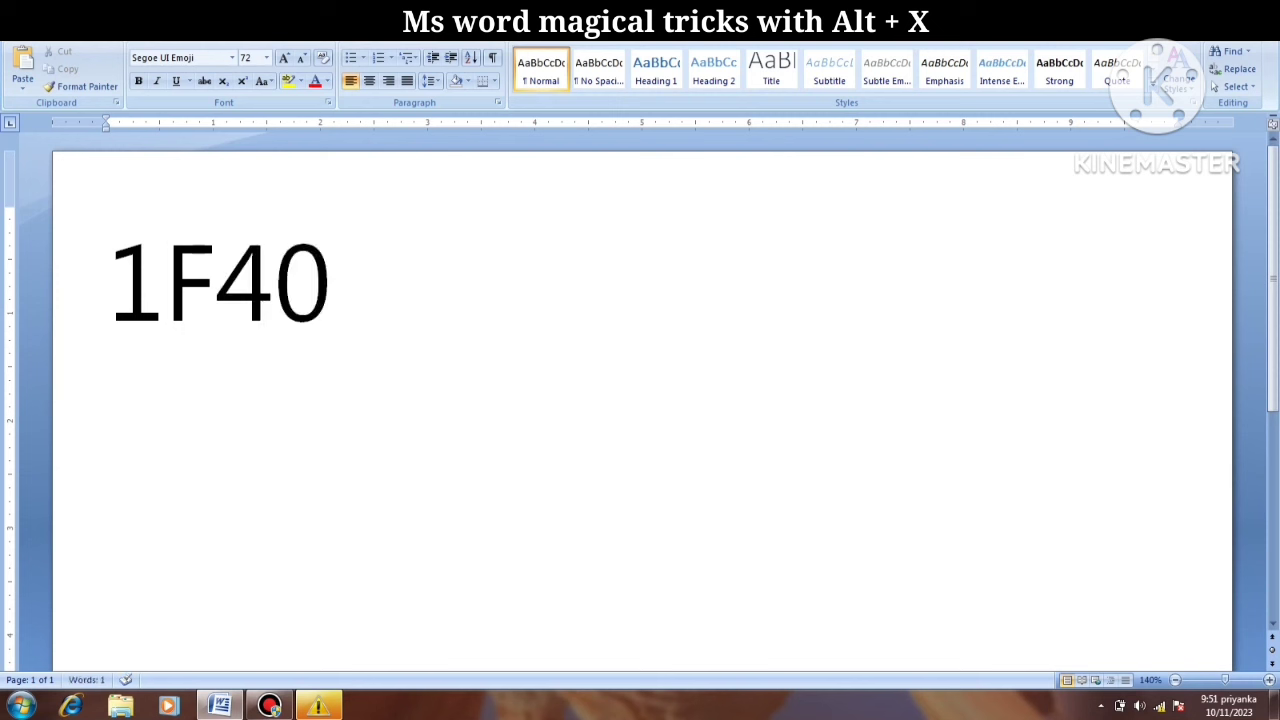
pyautogui.write('3')
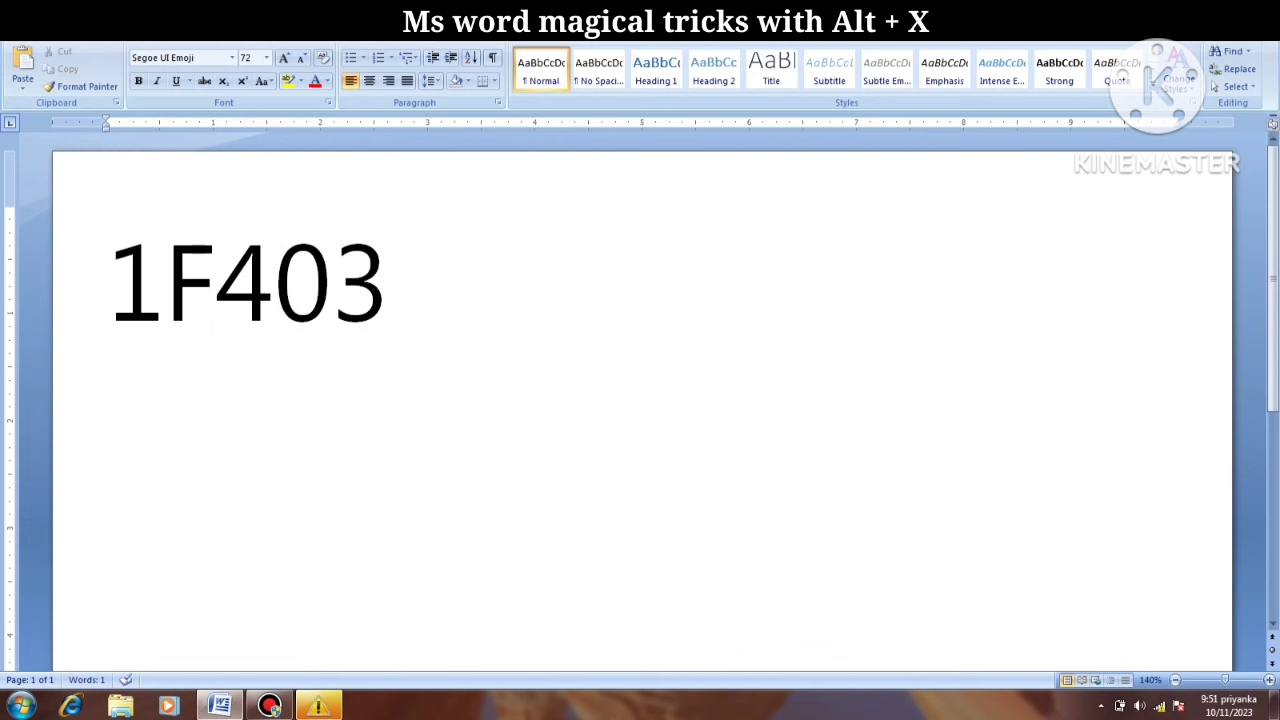
pyautogui.hotkey('alt', 'x')
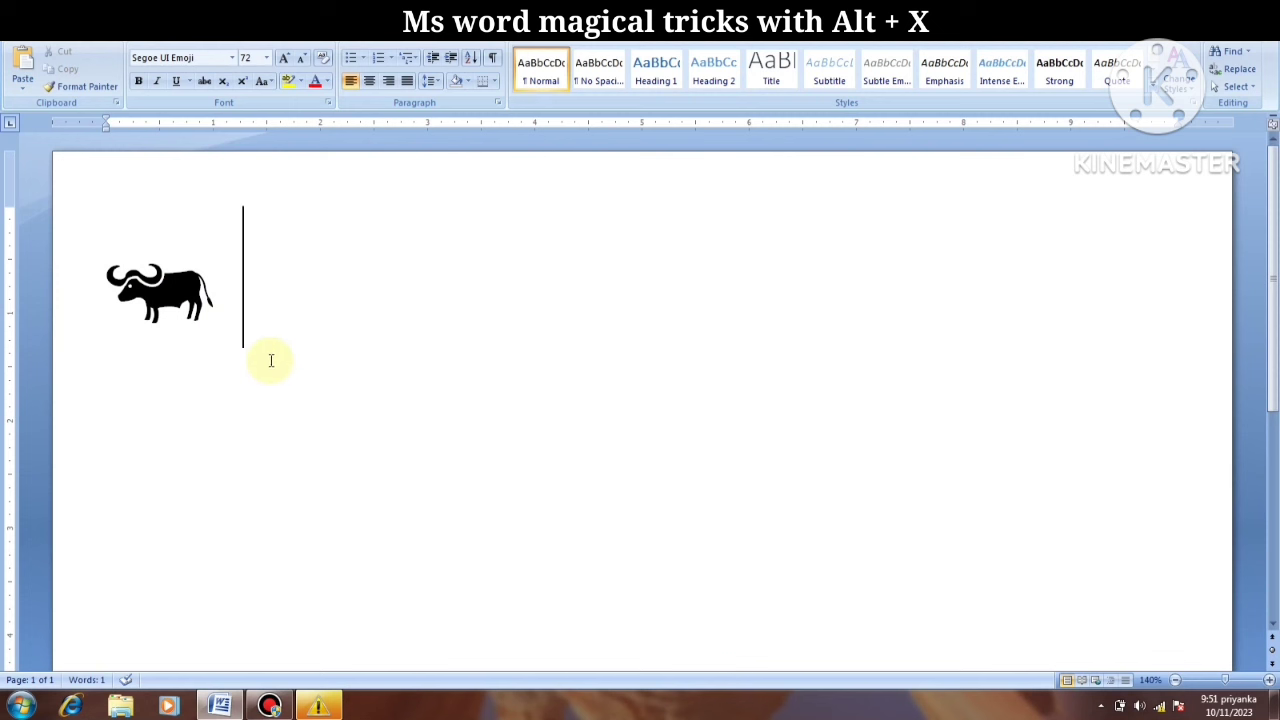
pyautogui.write('1F')
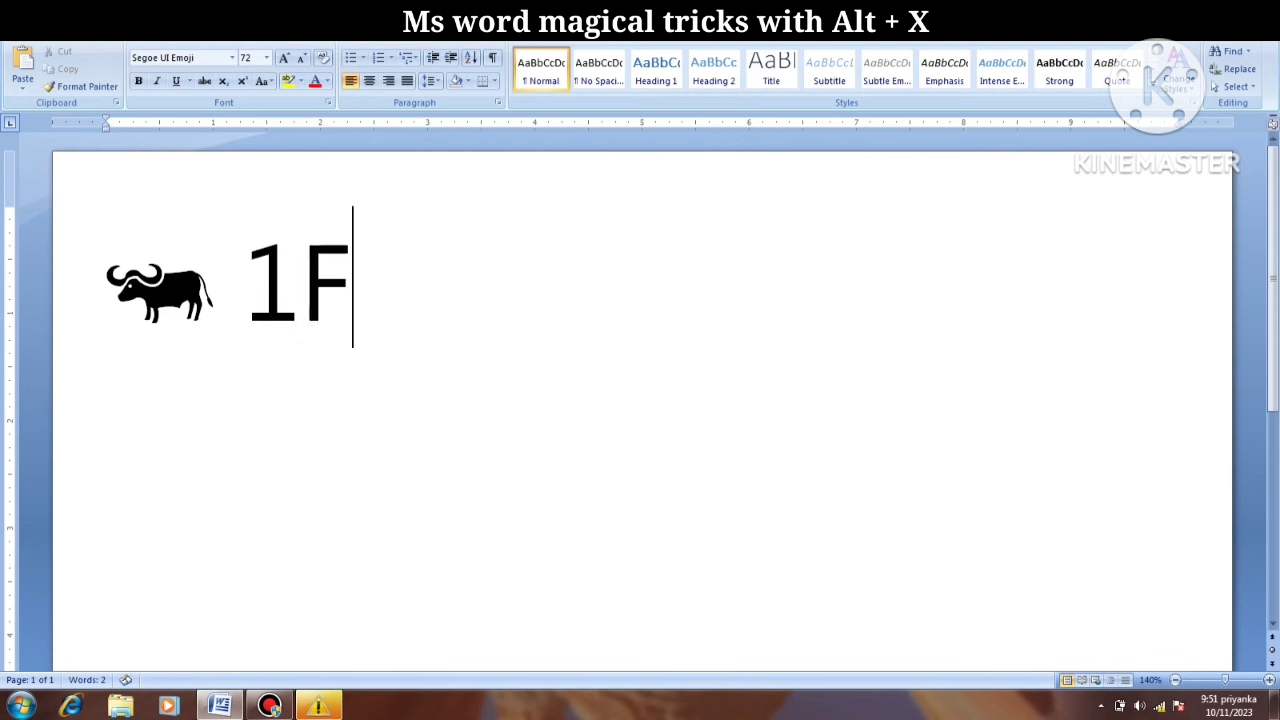
pyautogui.write('407')
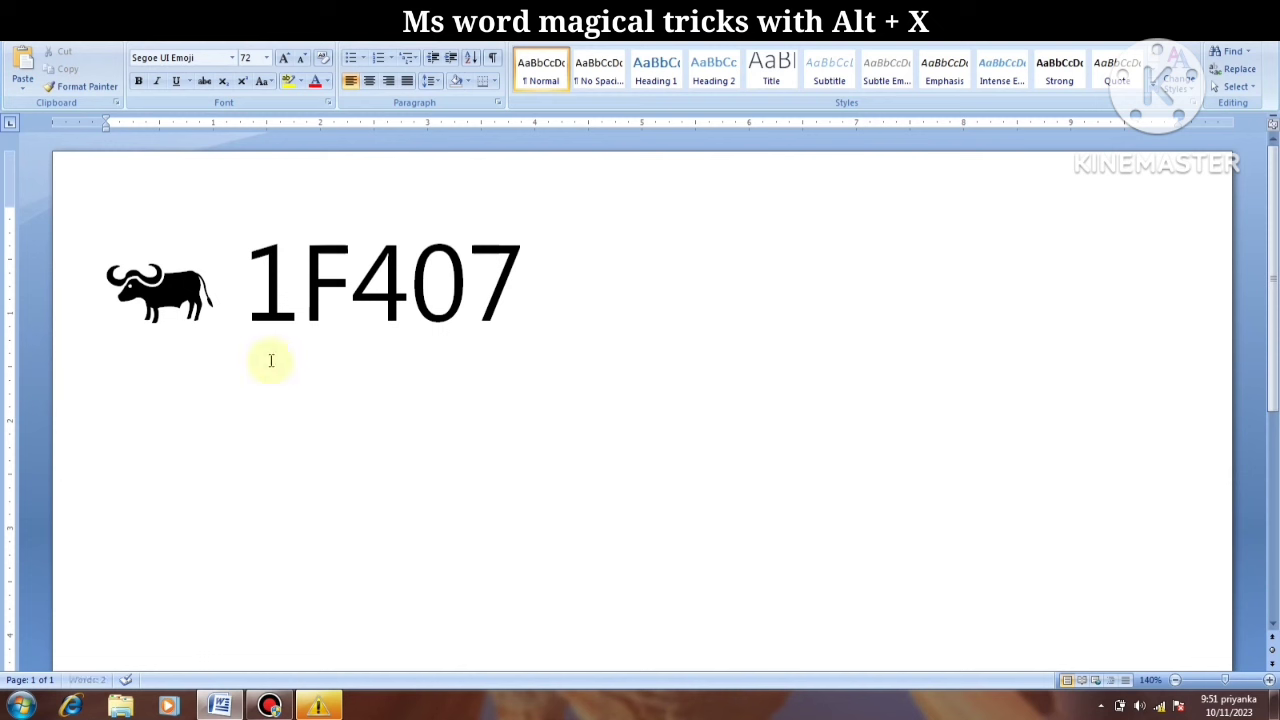
pyautogui.hotkey('alt', 'x')
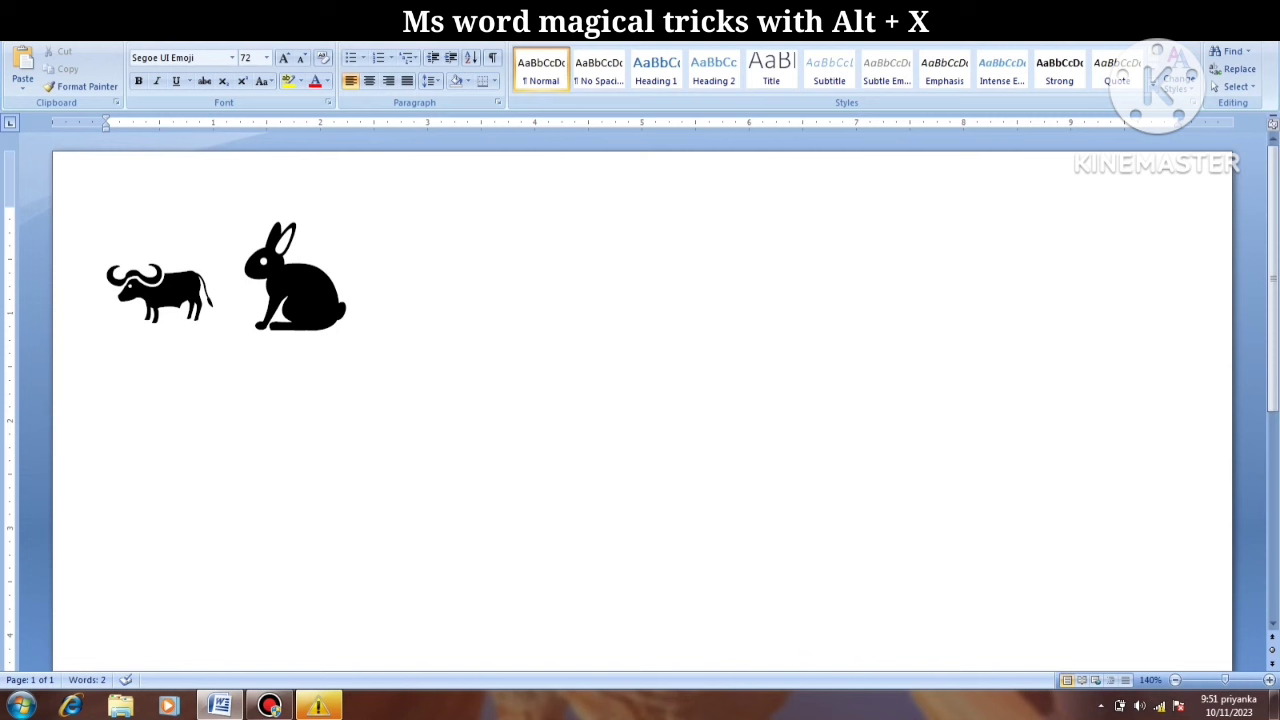
pyautogui.write('1')
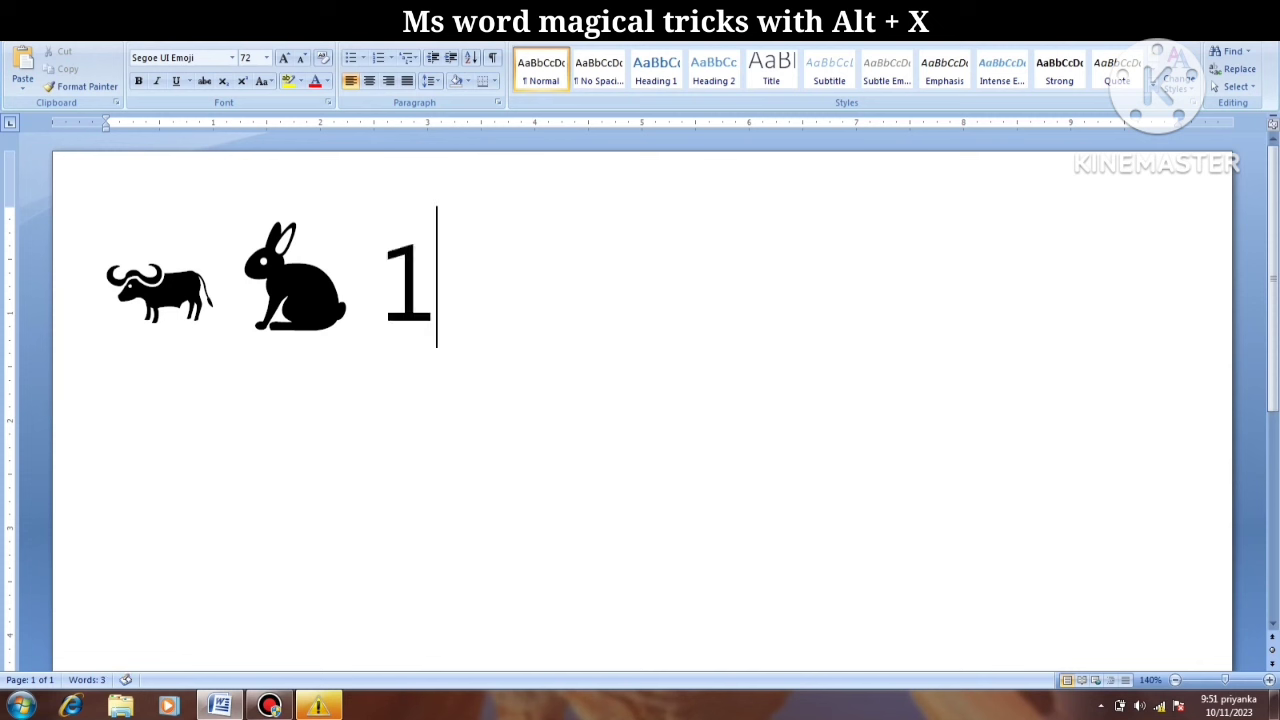
pyautogui.write('F40')
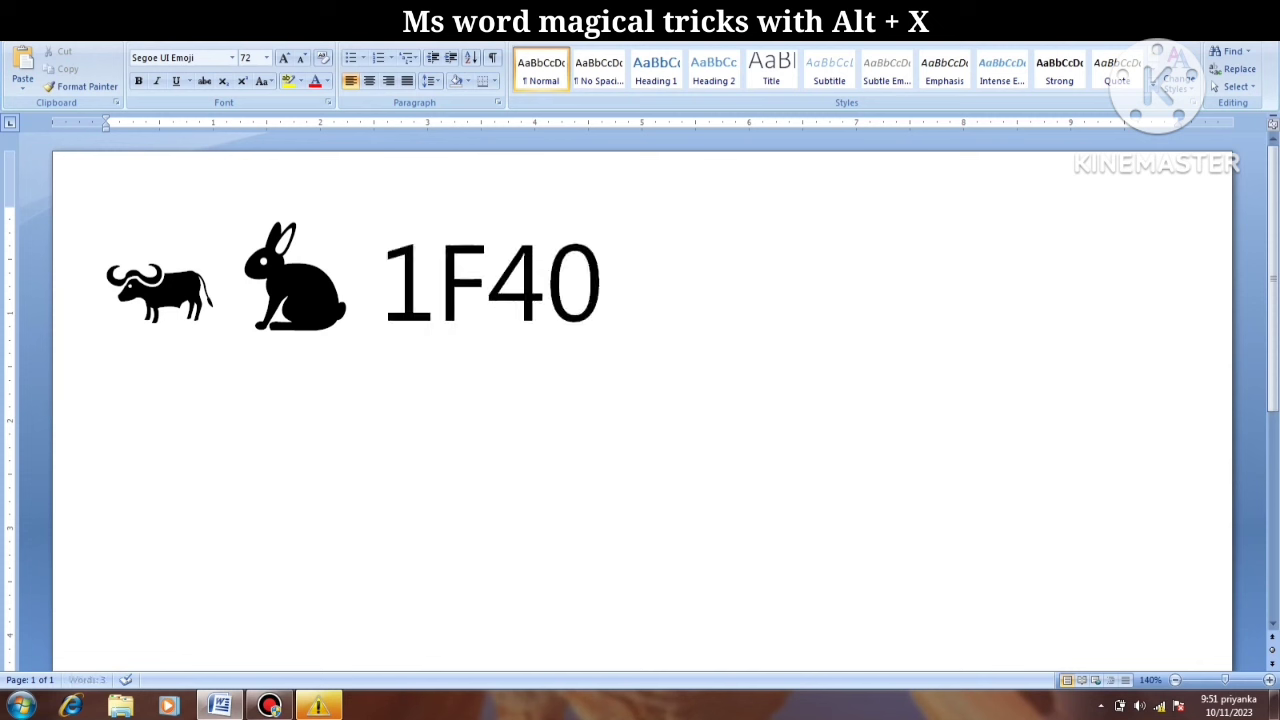
pyautogui.write('0')
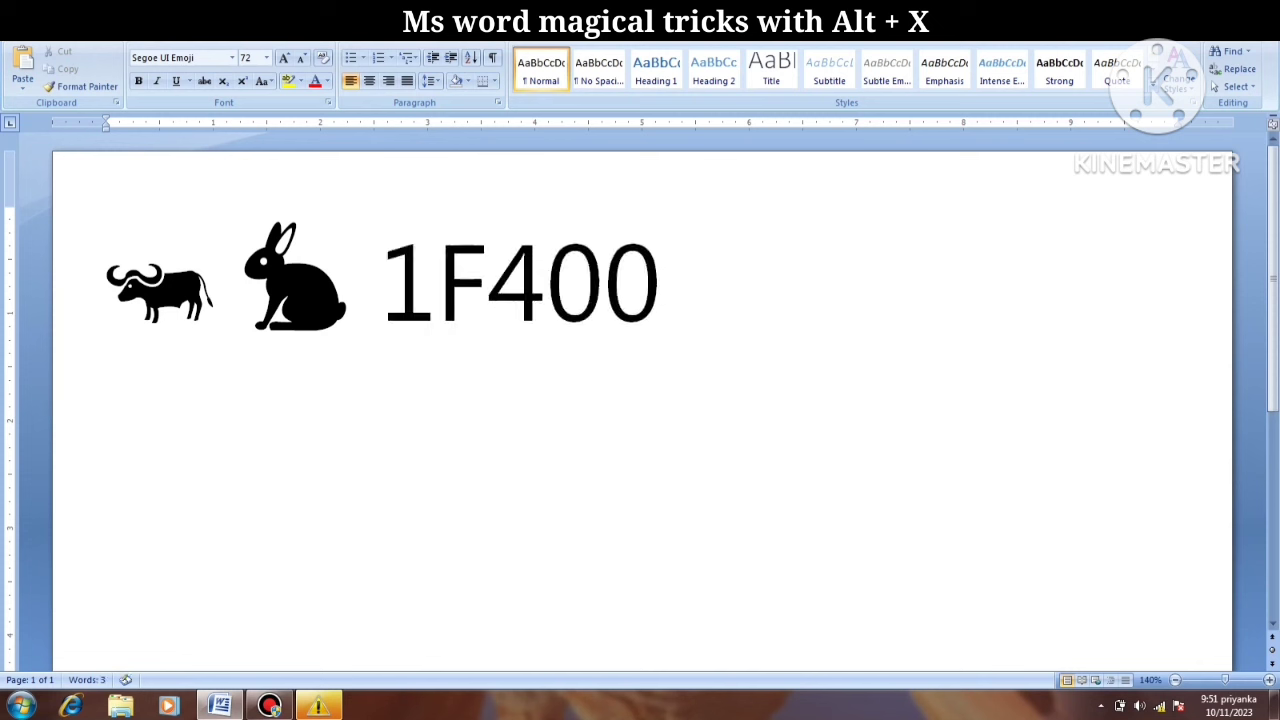
# Step: Convert 1F400 into a rat, then add goat (1F410) and camel (1F42A) emoji
pyautogui.hotkey('alt', 'x')
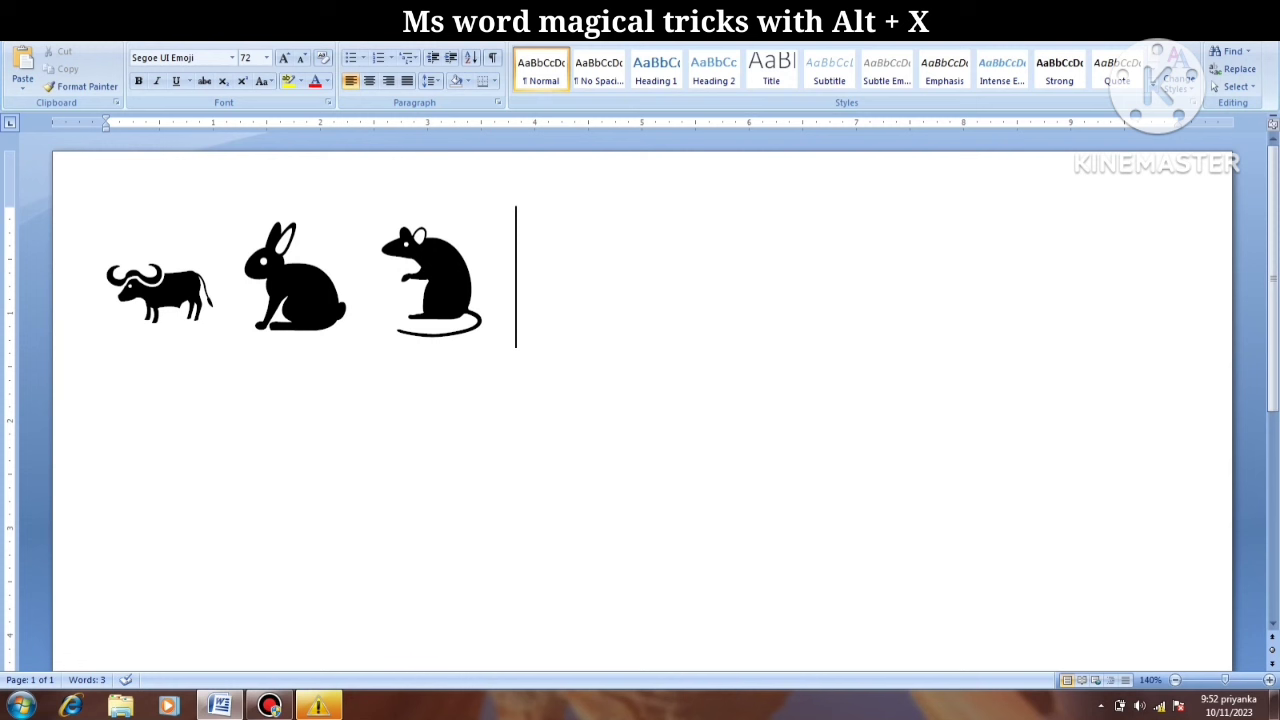
pyautogui.write('1')
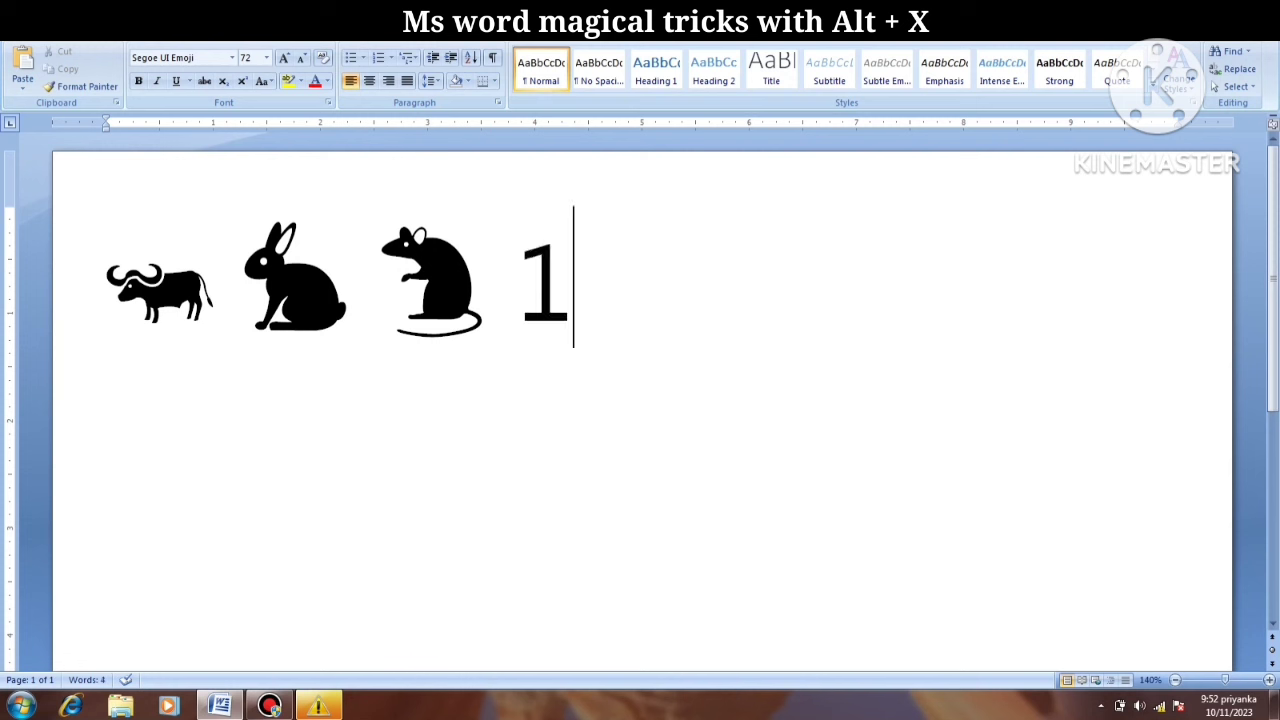
pyautogui.write('F4')
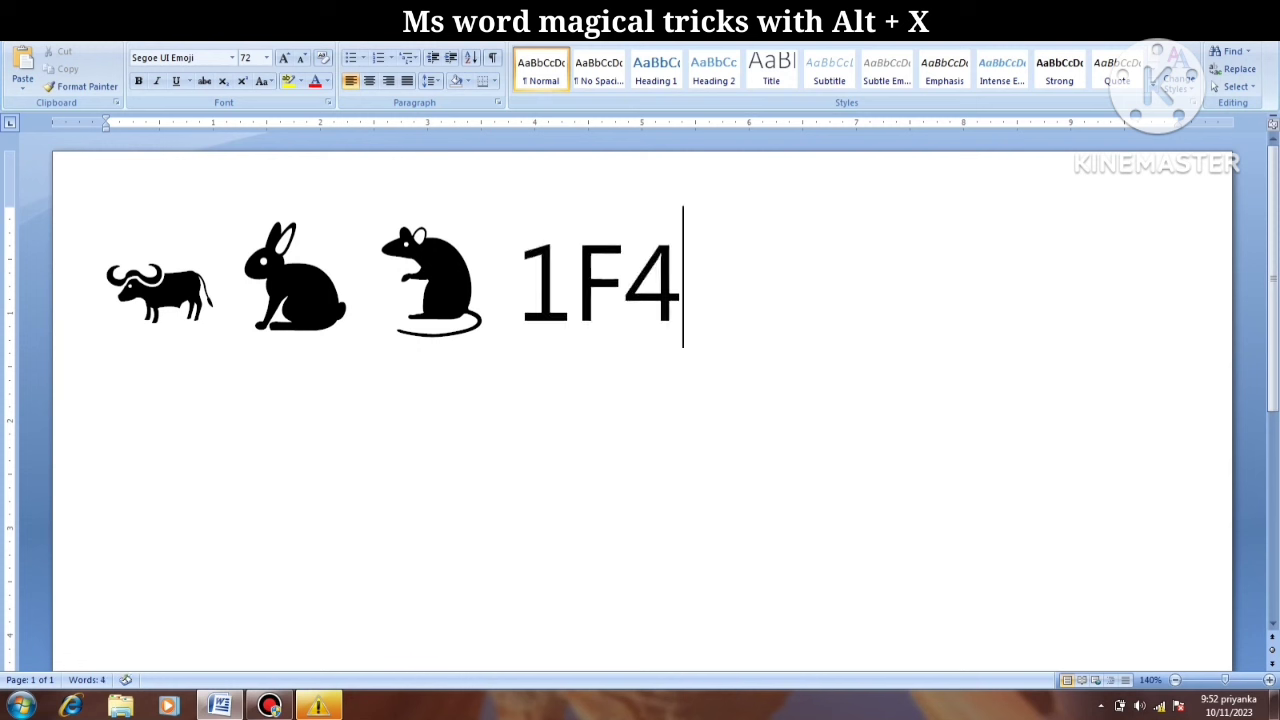
pyautogui.write('10')
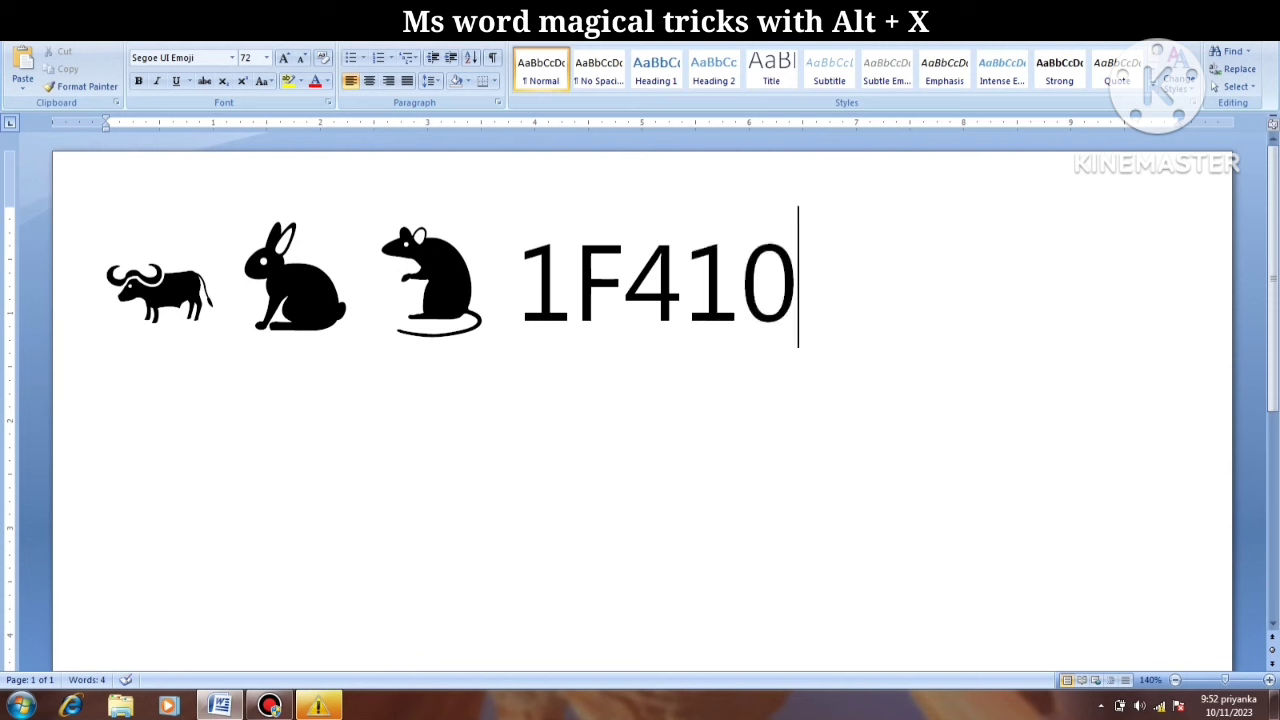
pyautogui.hotkey('alt', 'x')
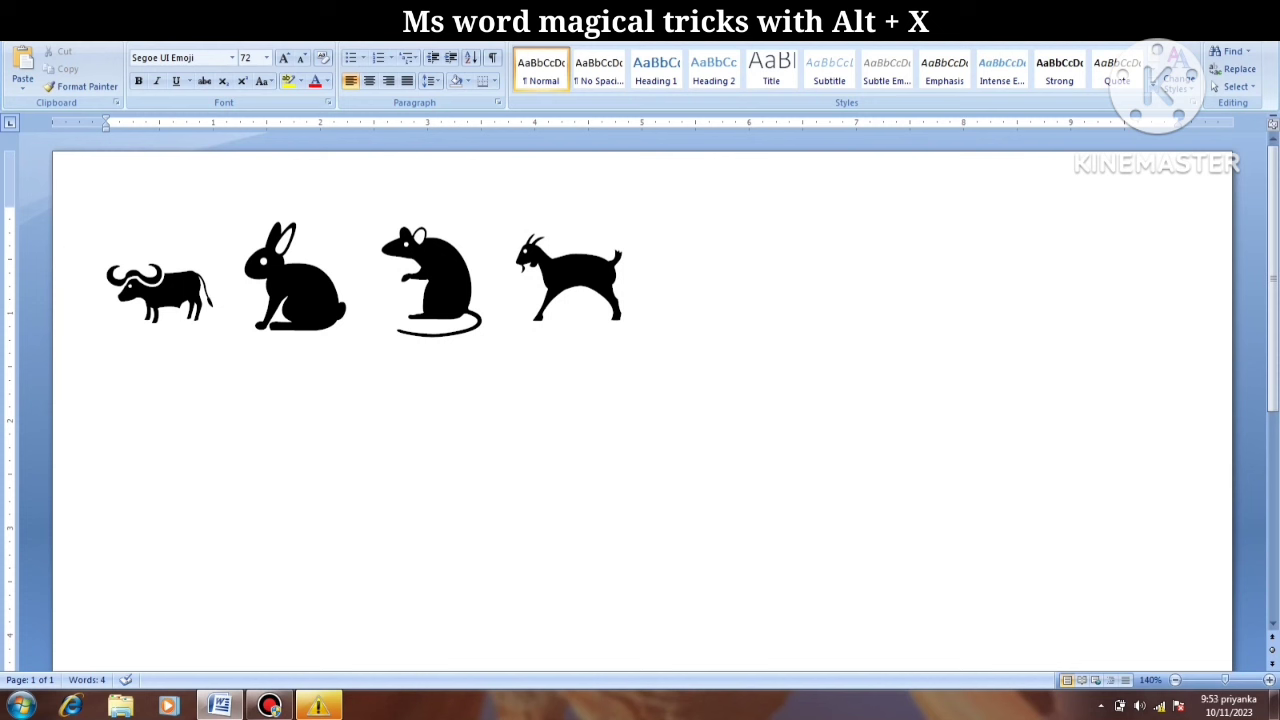
pyautogui.write('1')
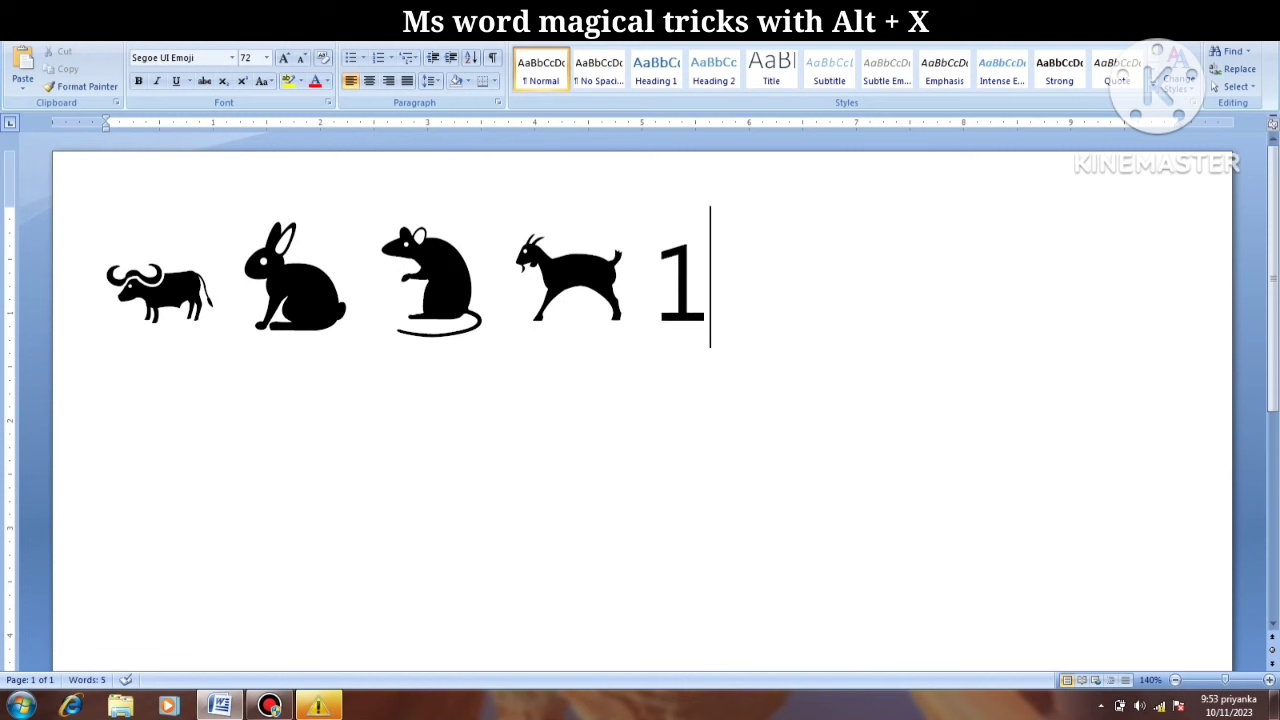
pyautogui.write('F4')
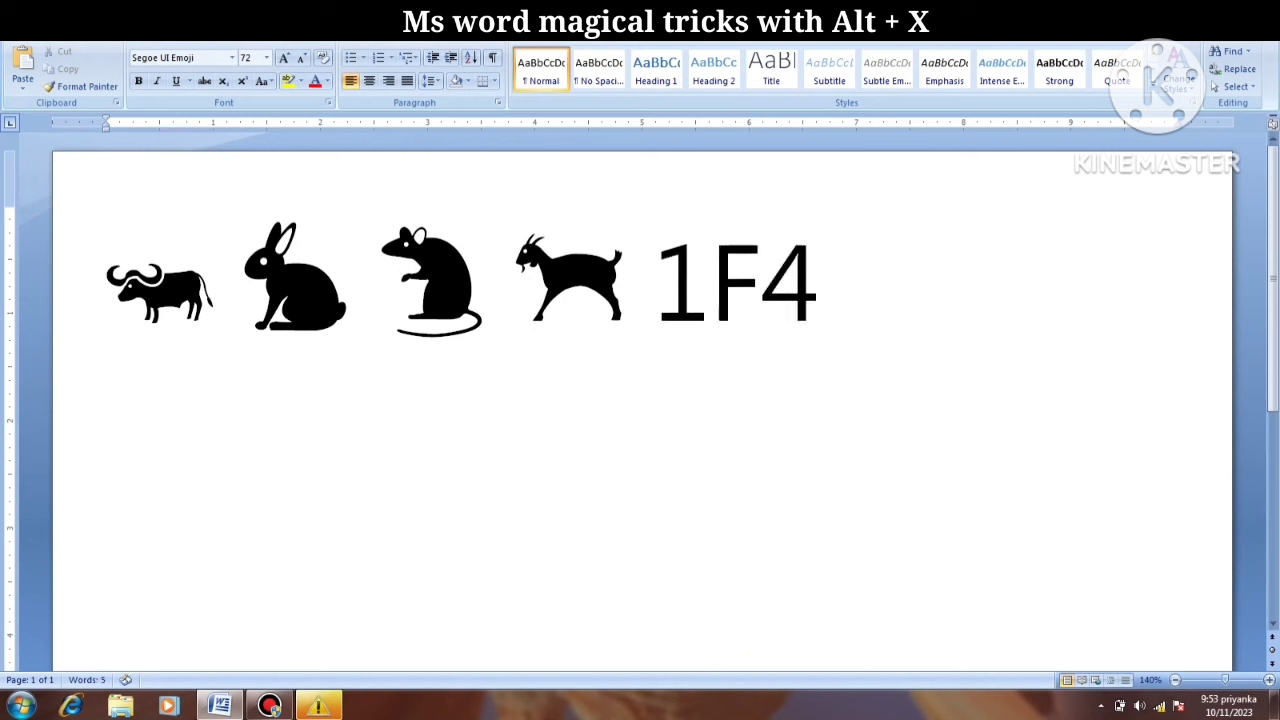
pyautogui.write('2A')
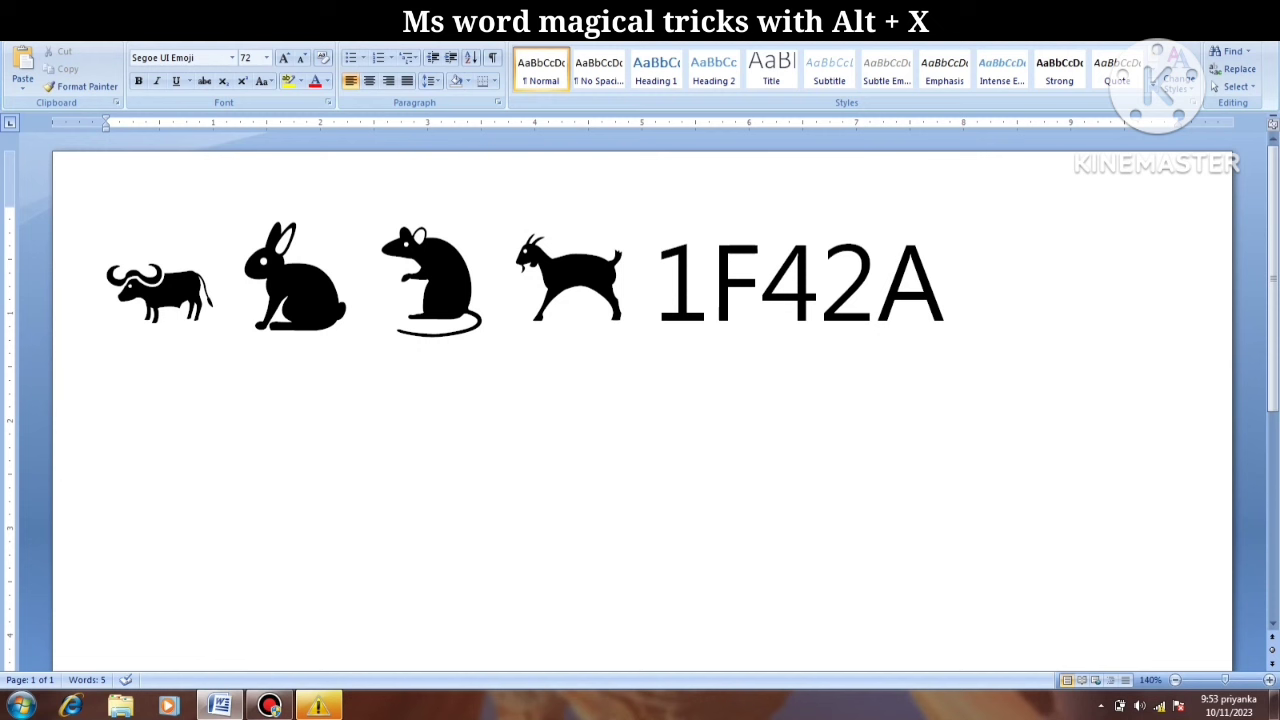
pyautogui.hotkey('alt', 'x')
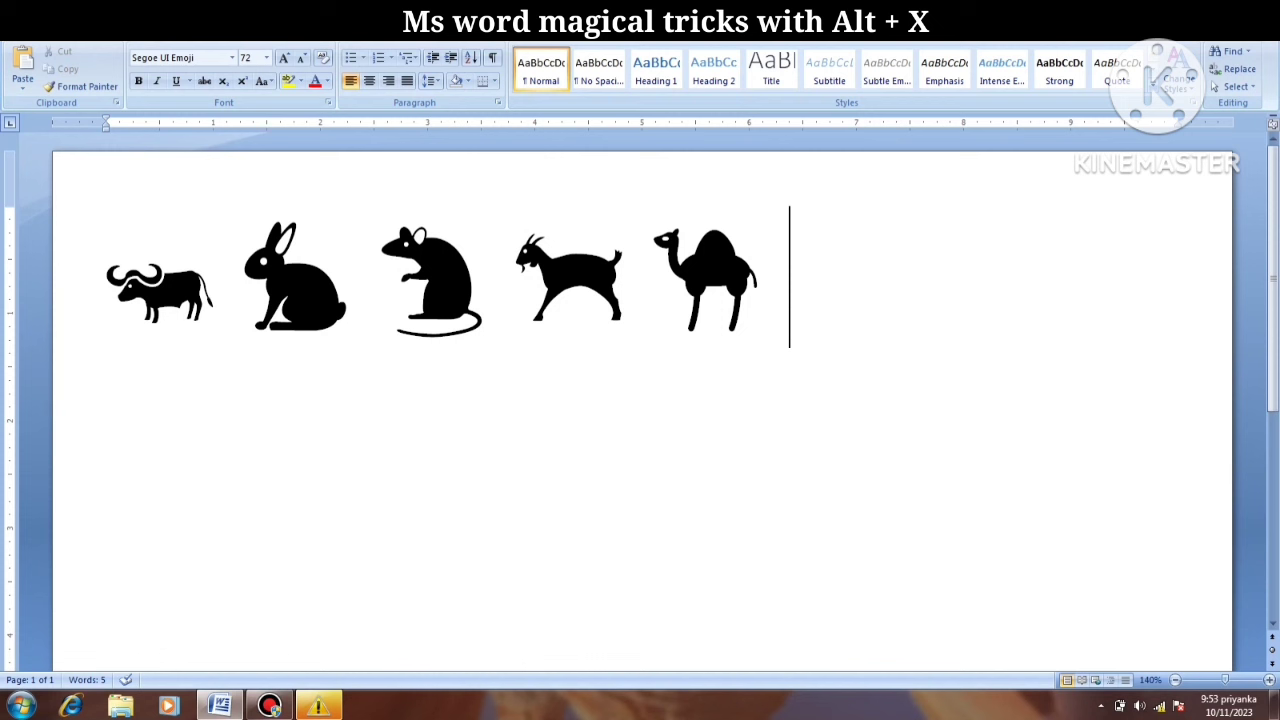
# Step: Add pig (1F416), dog (1F415) and monkey (1F412) emoji, then start a new line
pyautogui.write('1')
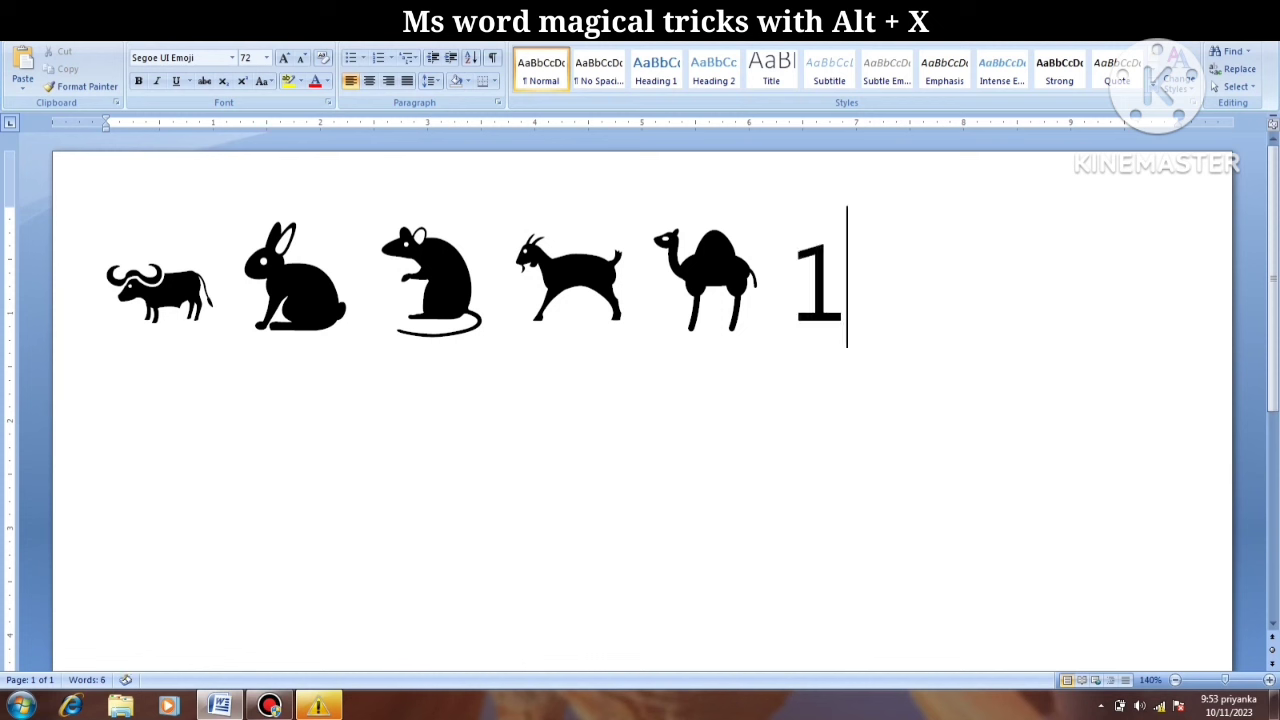
pyautogui.write('F')
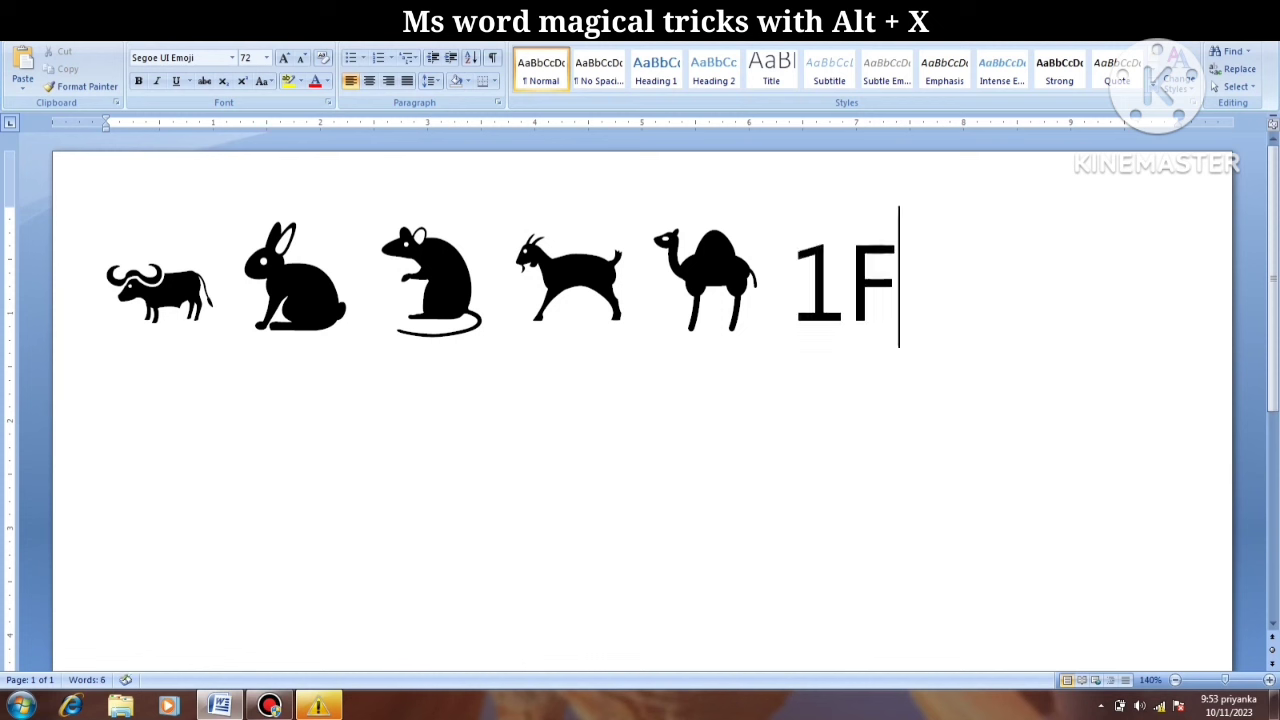
pyautogui.write('41')
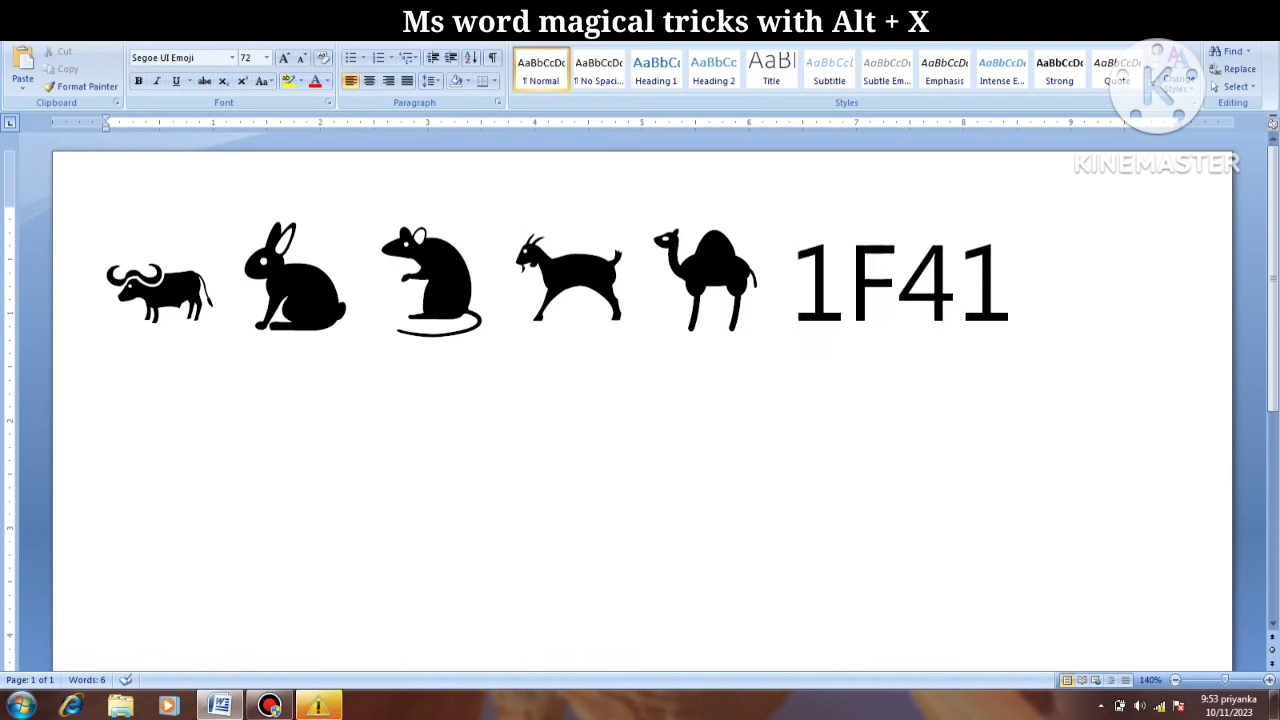
pyautogui.write('6')
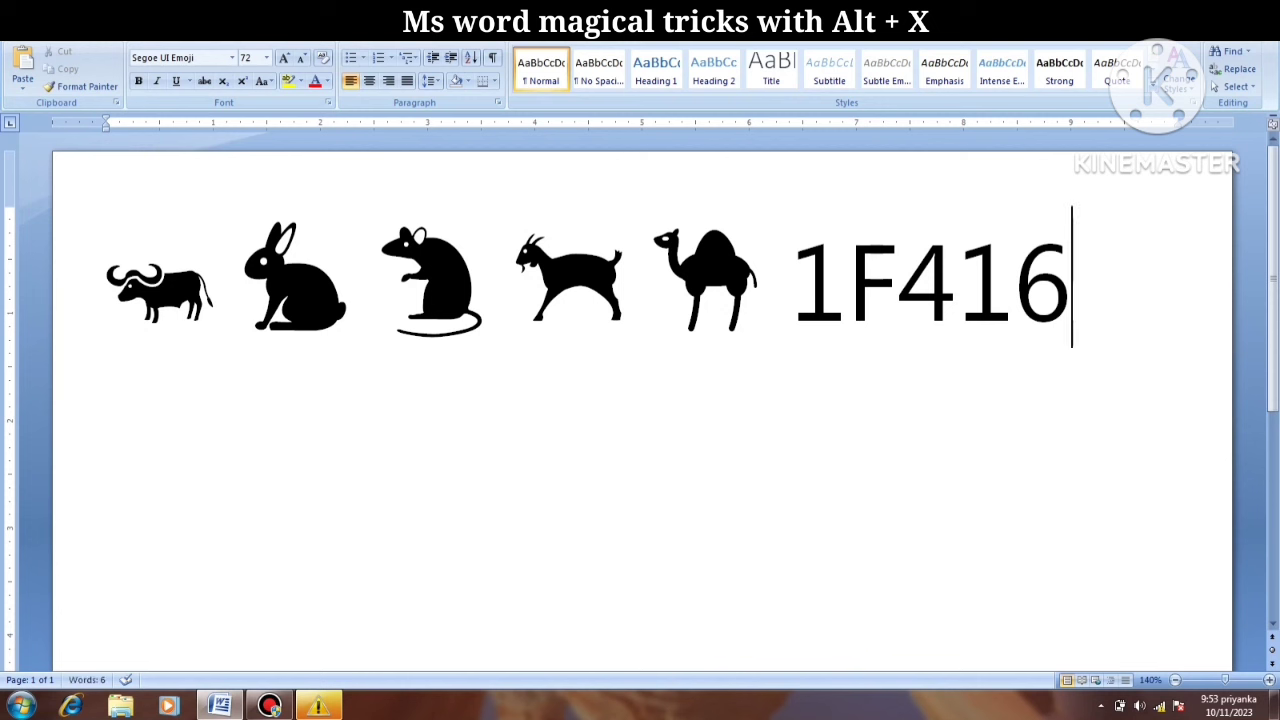
pyautogui.hotkey('alt', 'x')
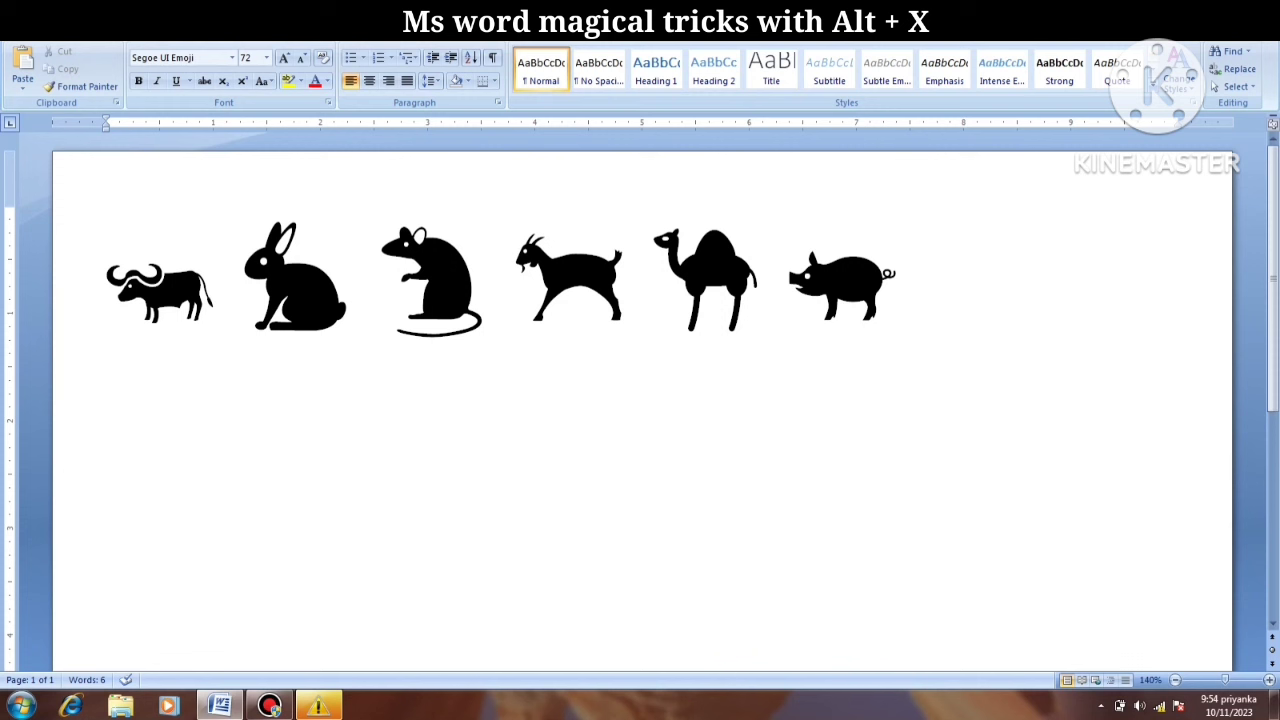
pyautogui.write('1F')
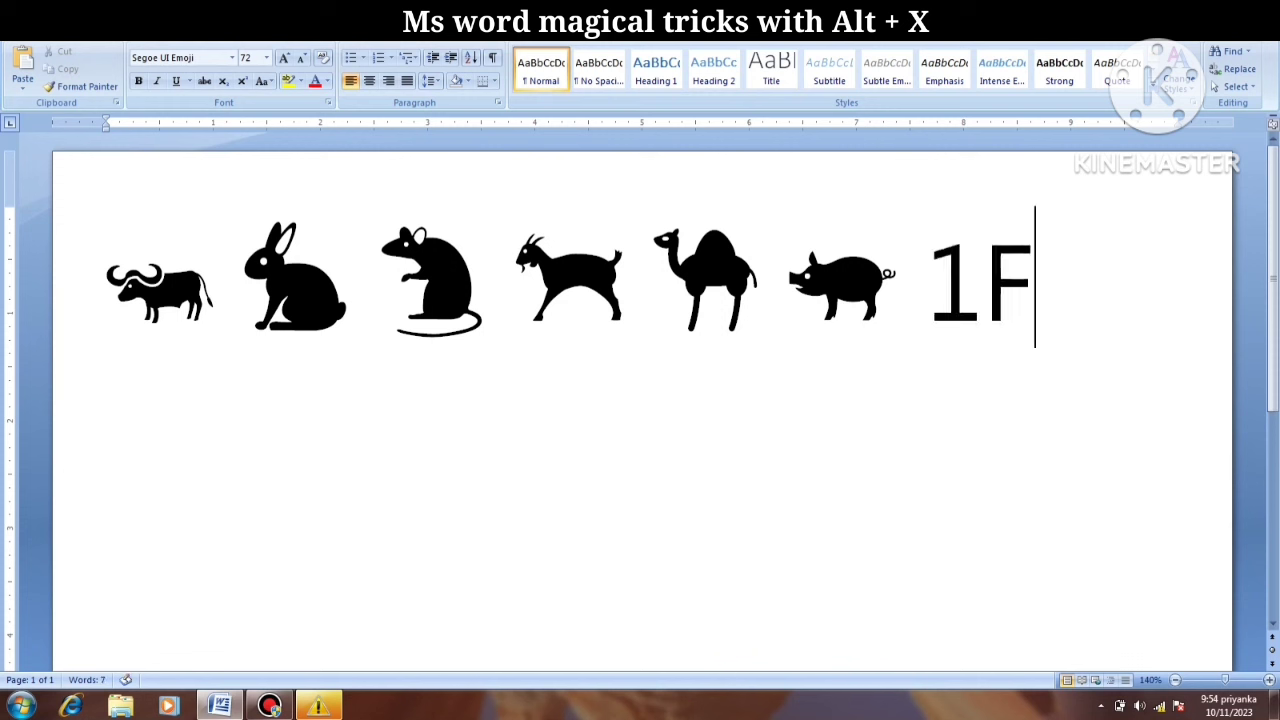
pyautogui.write('41')
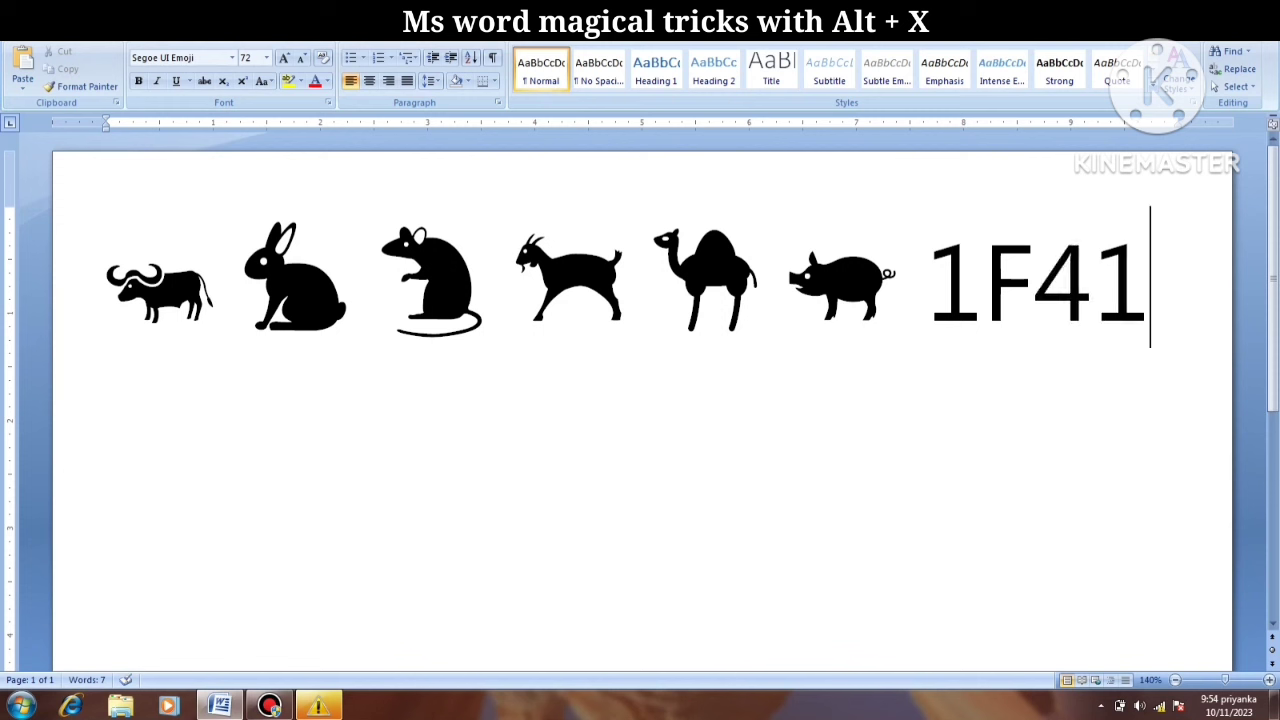
pyautogui.write('5')
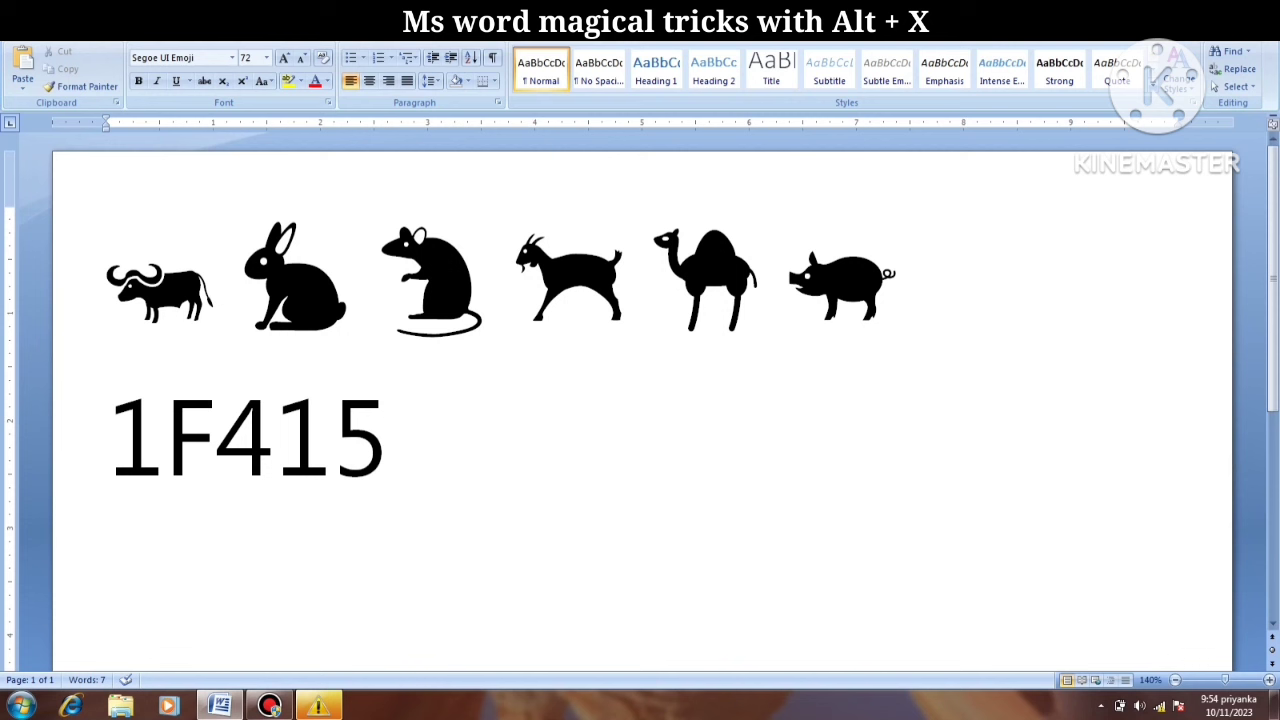
pyautogui.hotkey('alt', 'x')
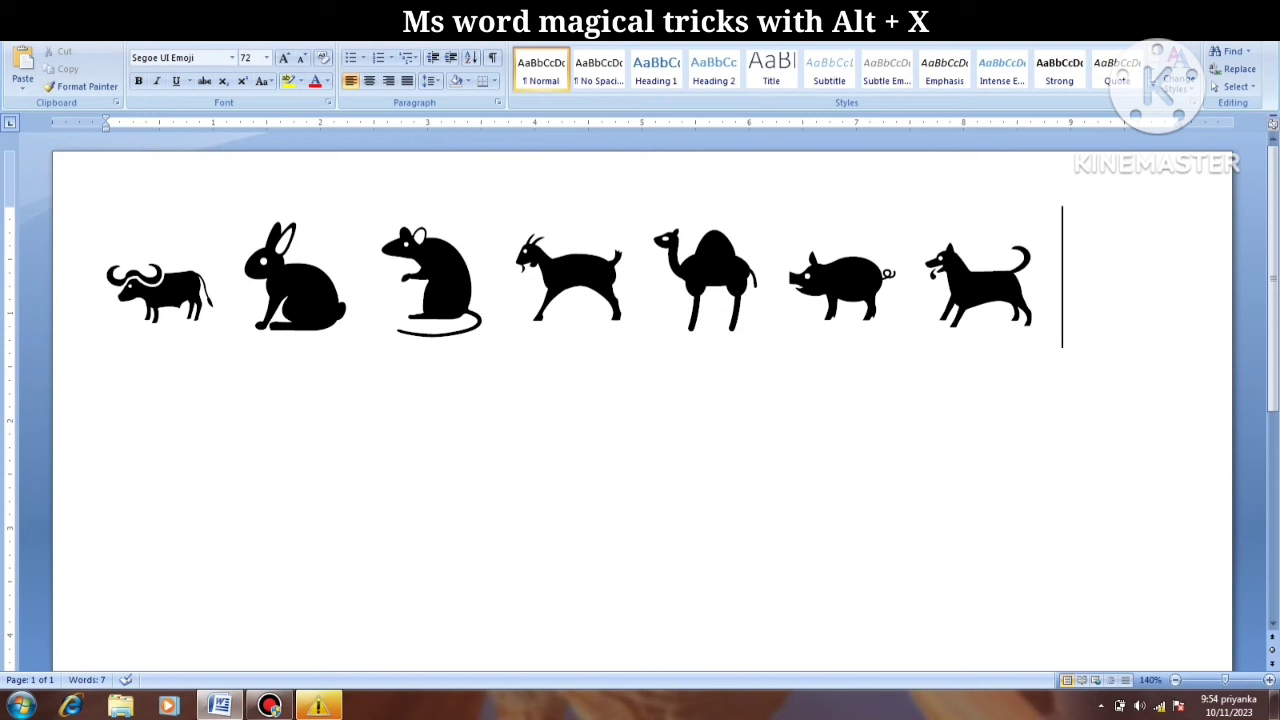
pyautogui.write('1')
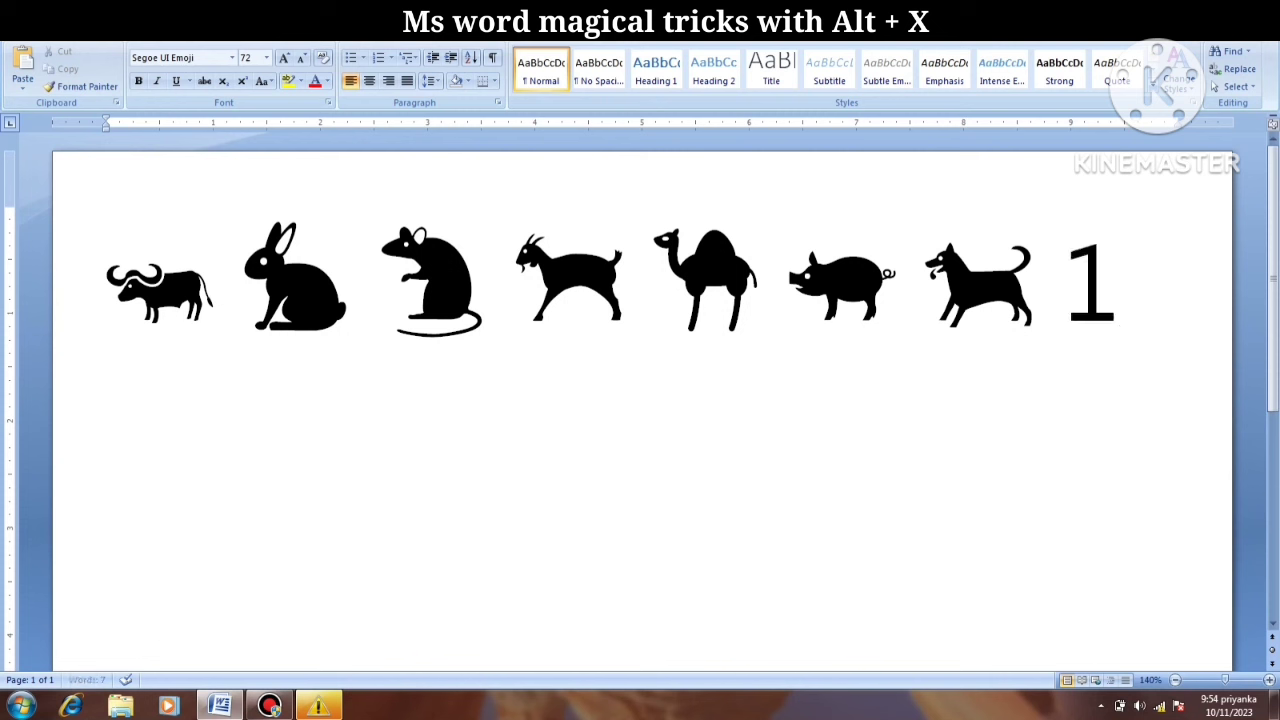
pyautogui.write('F')
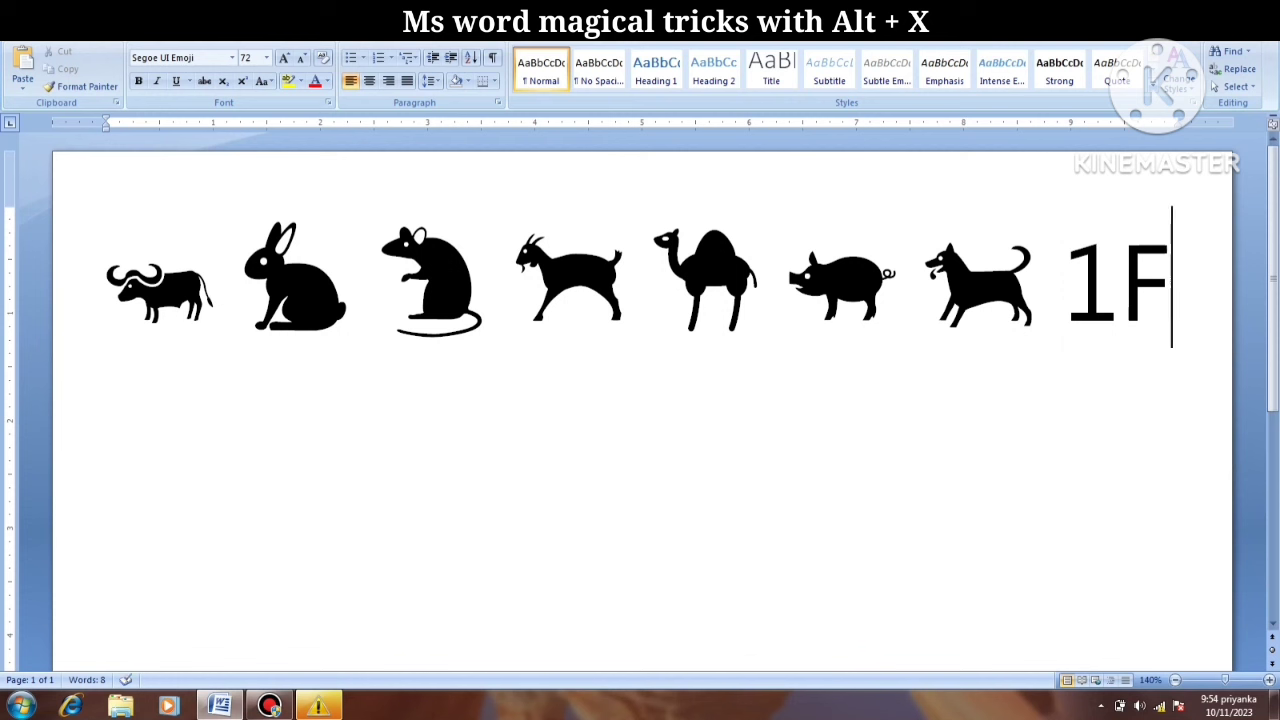
pyautogui.write('412')
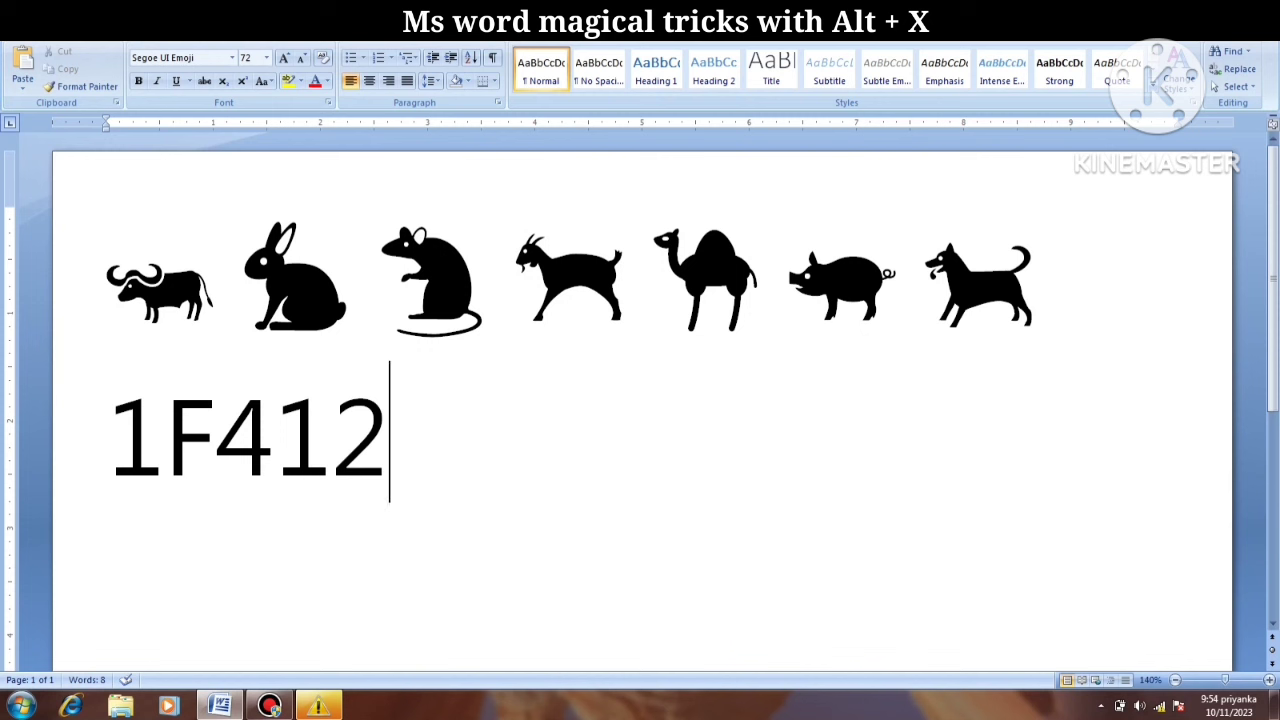
pyautogui.hotkey('alt', 'x')
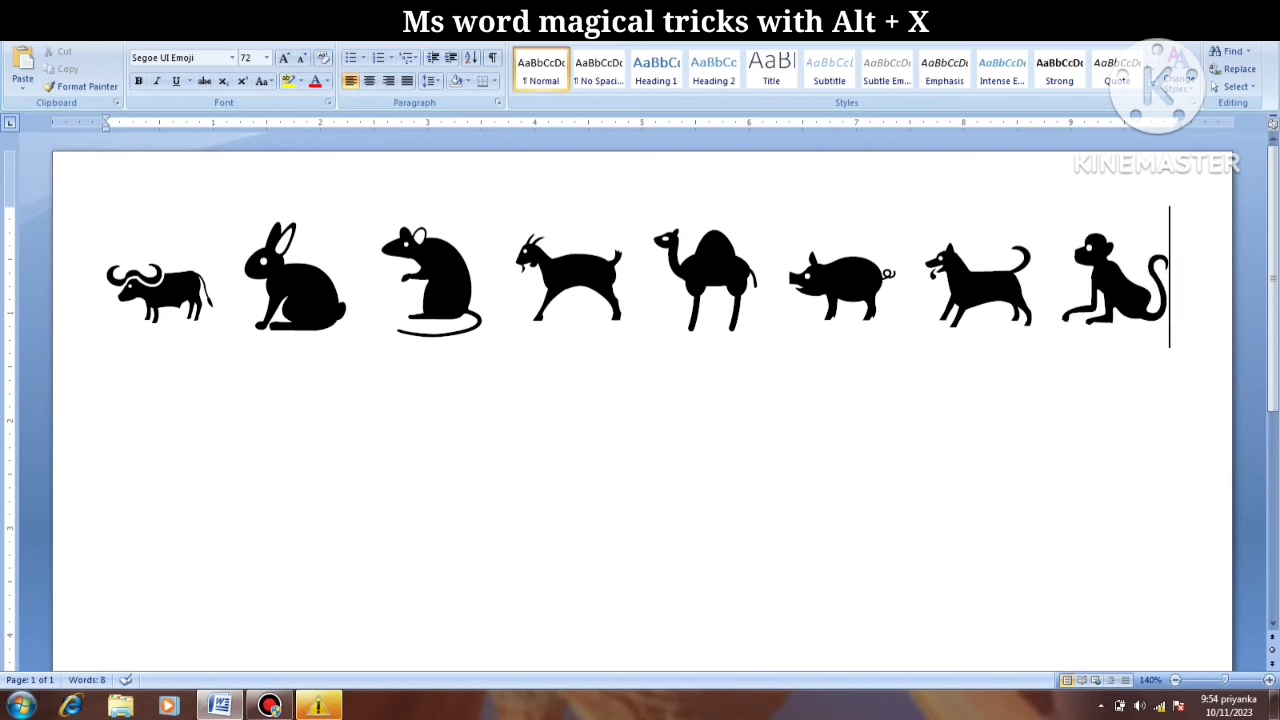
pyautogui.press('Return')
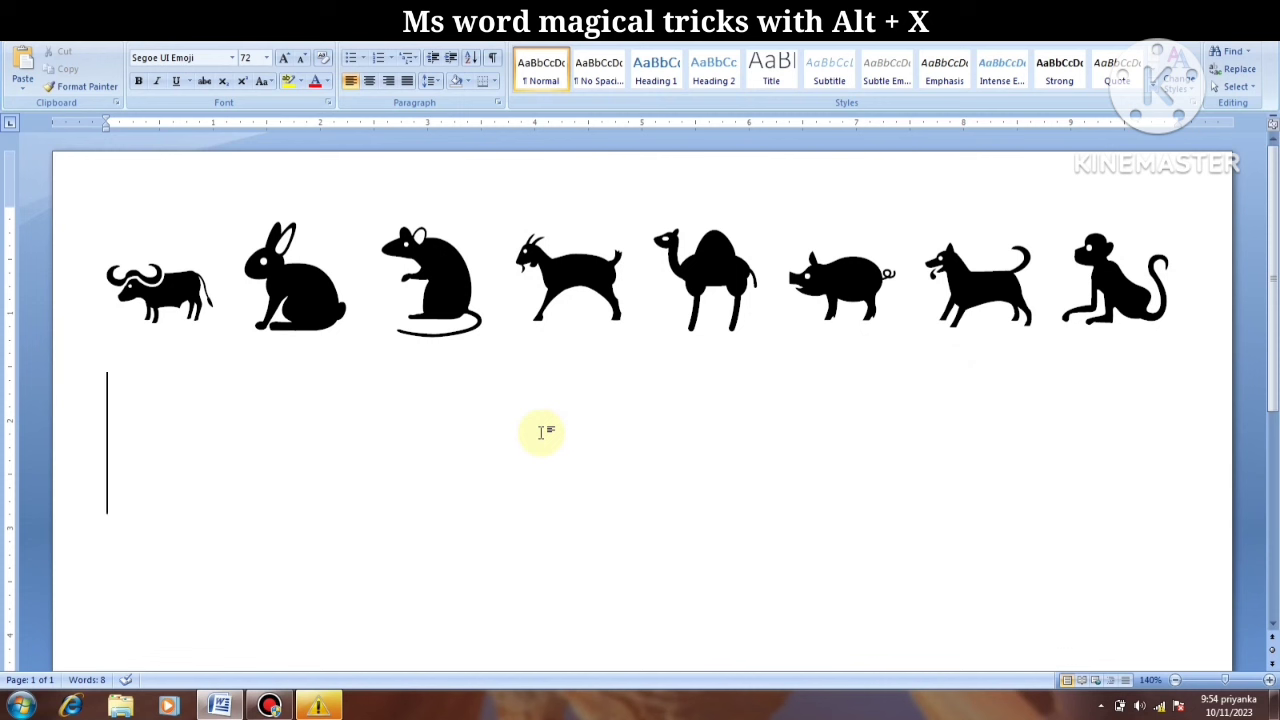
# Step: Insert tiger (1F405) and horse (1F40E) emoji on the second line using Alt+X
pyautogui.write('1')
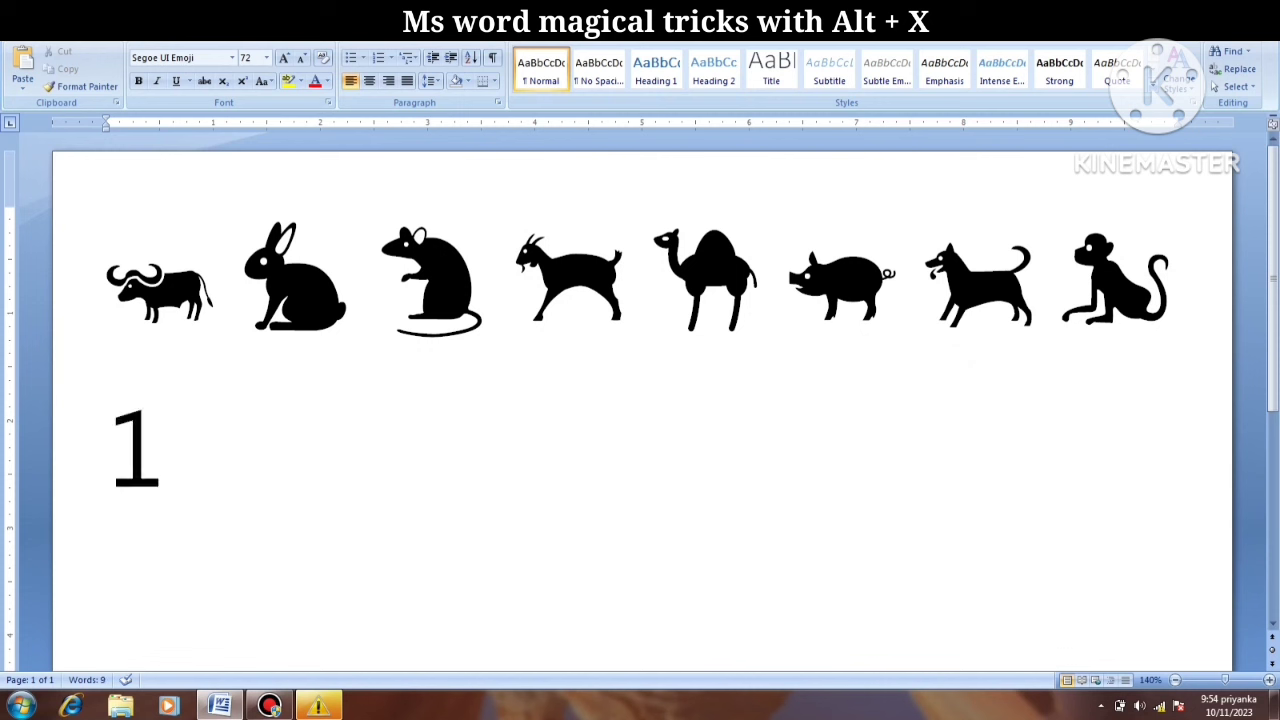
pyautogui.write('F4')
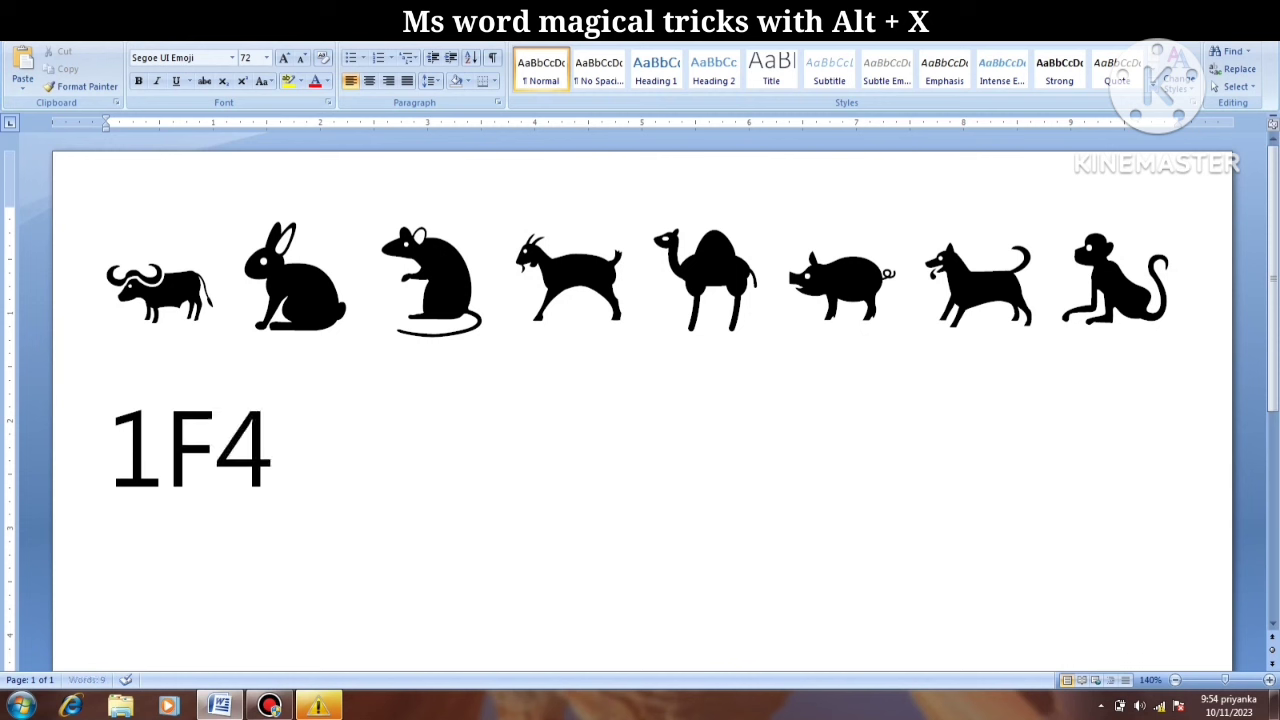
pyautogui.write('05')
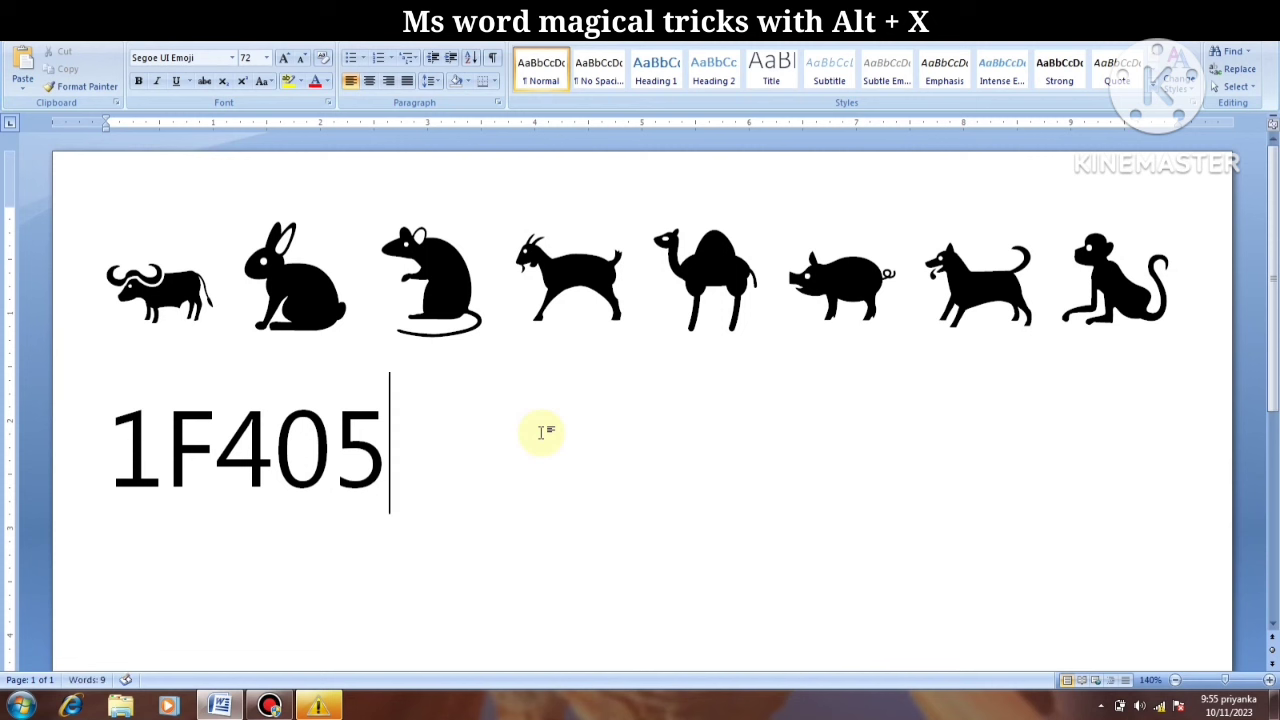
pyautogui.hotkey('alt', 'x')
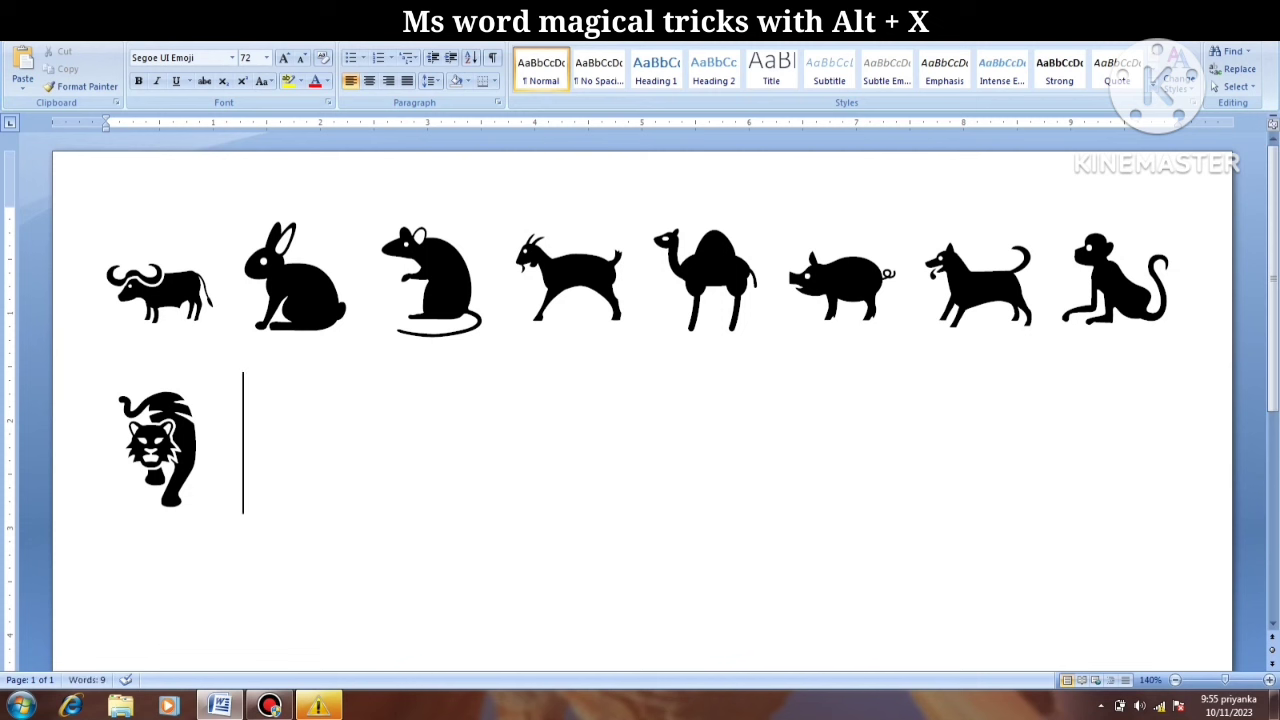
pyautogui.write('1')
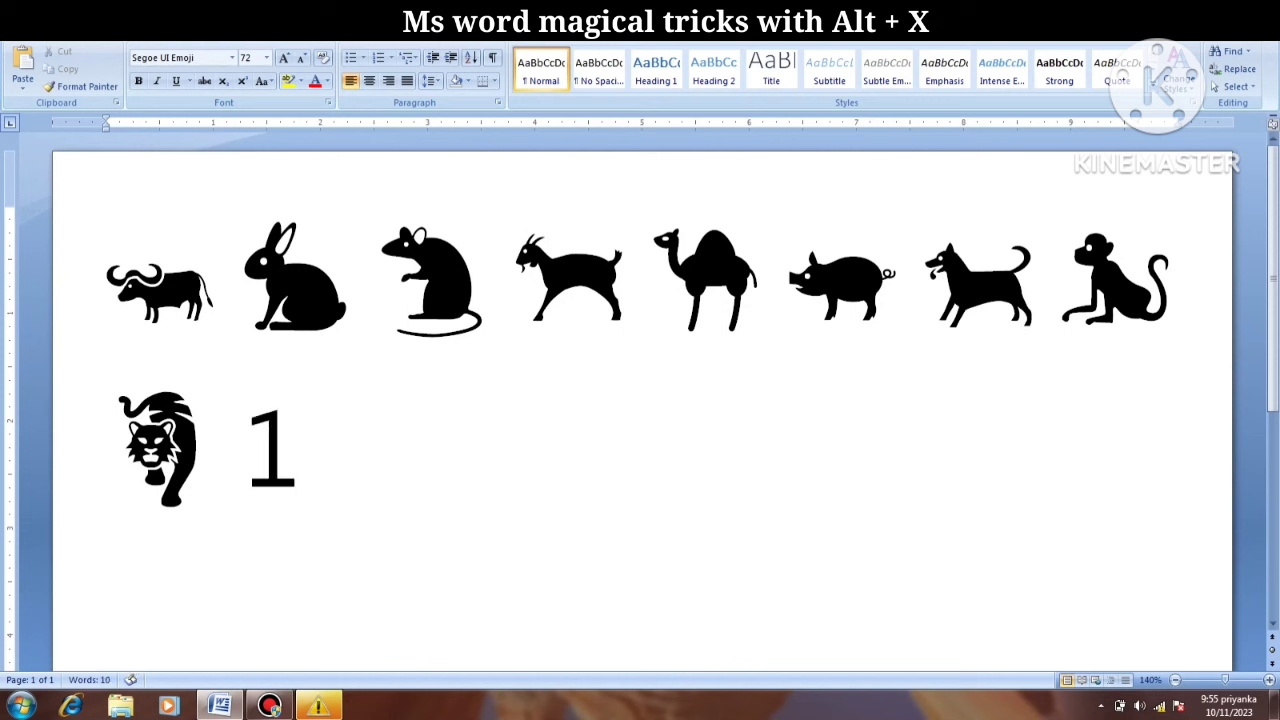
pyautogui.write('F')
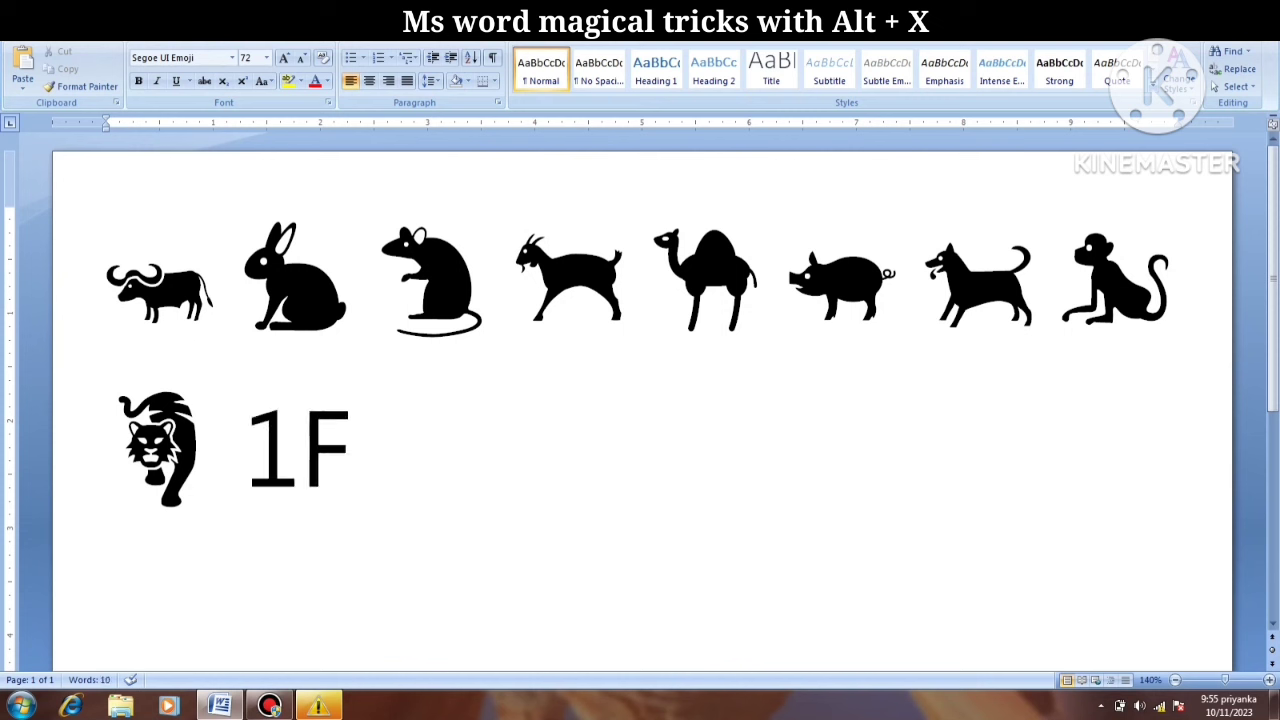
pyautogui.write('40')
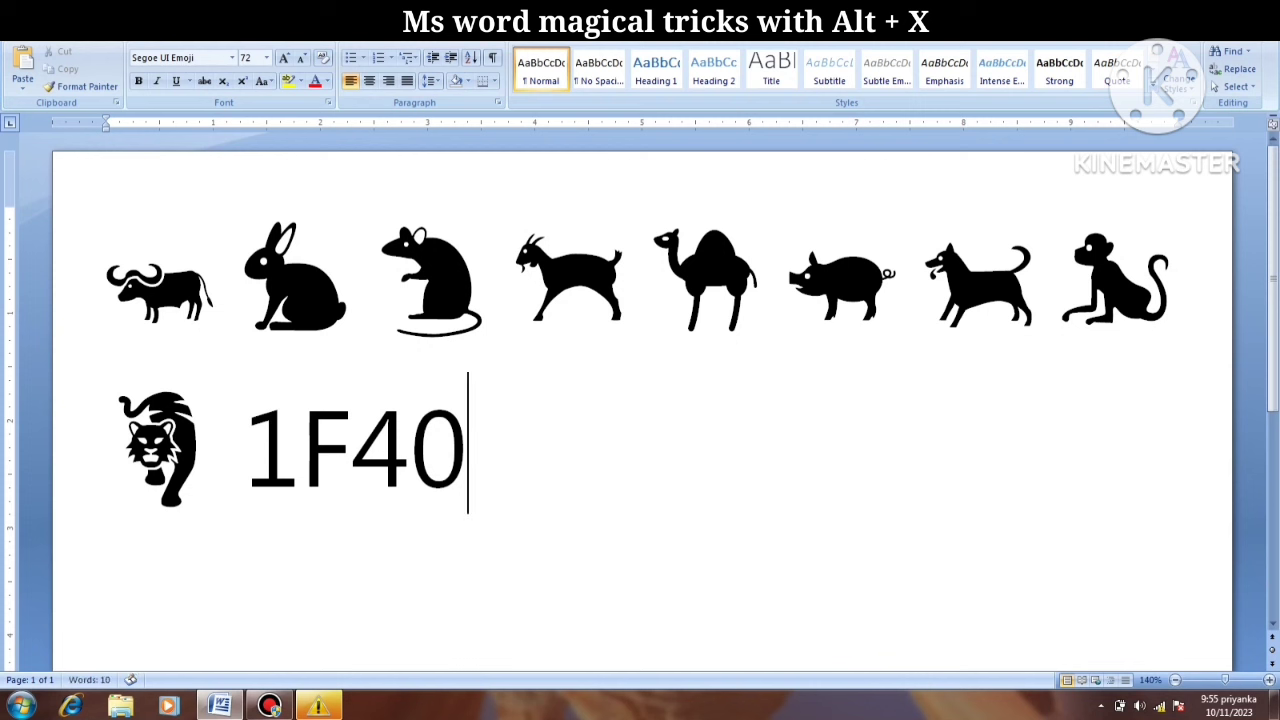
pyautogui.write('E')
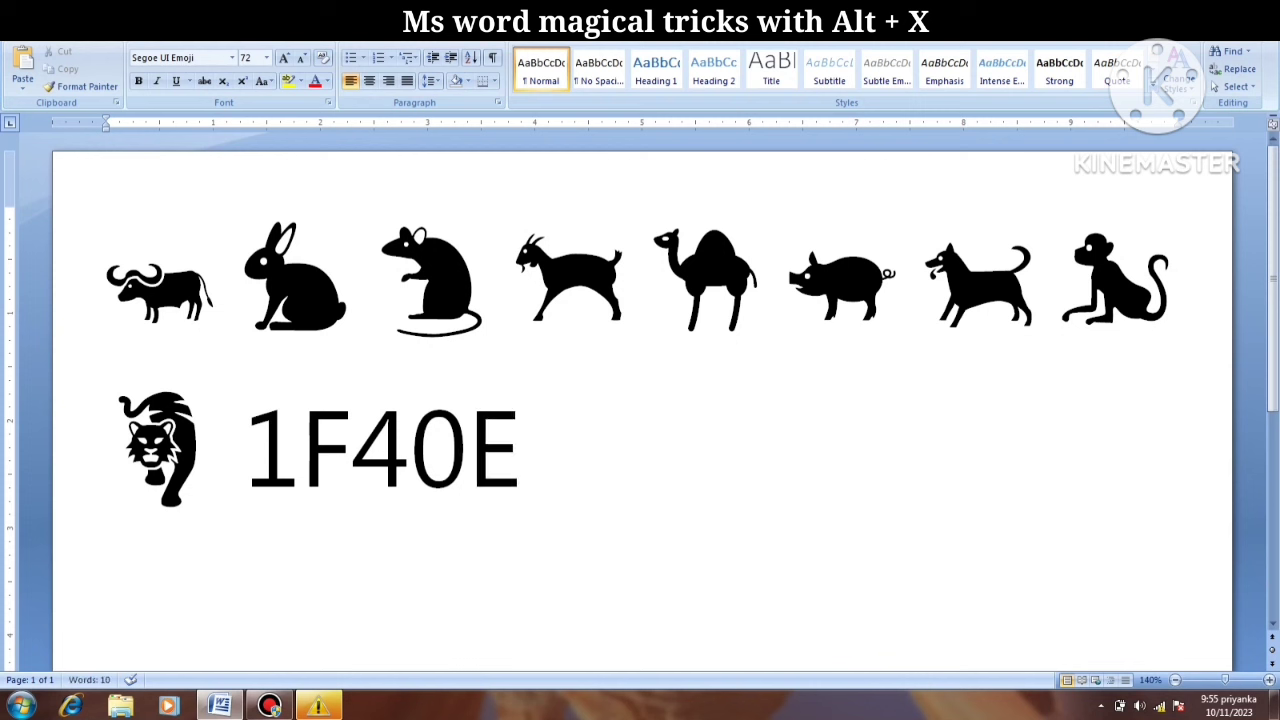
pyautogui.hotkey('alt', 'x')
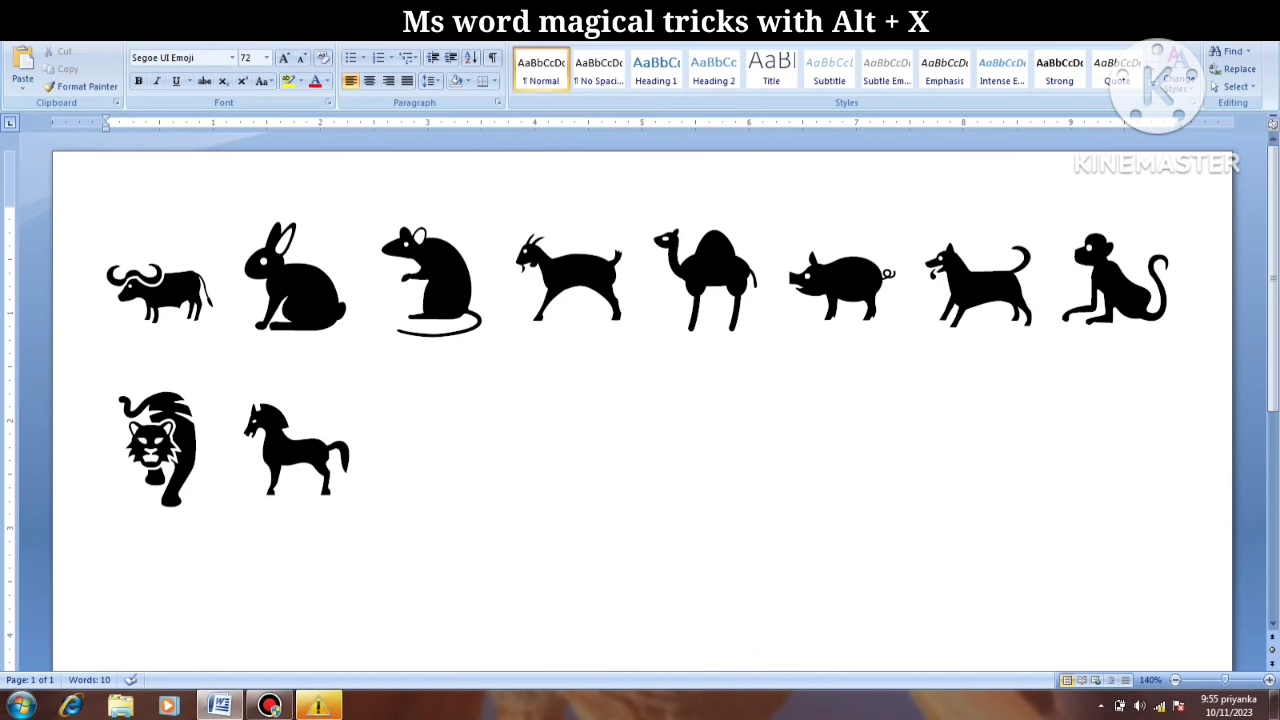
# Step: Add bird (1F426) and chicken (1F414) emoji after the horse
pyautogui.write('1')
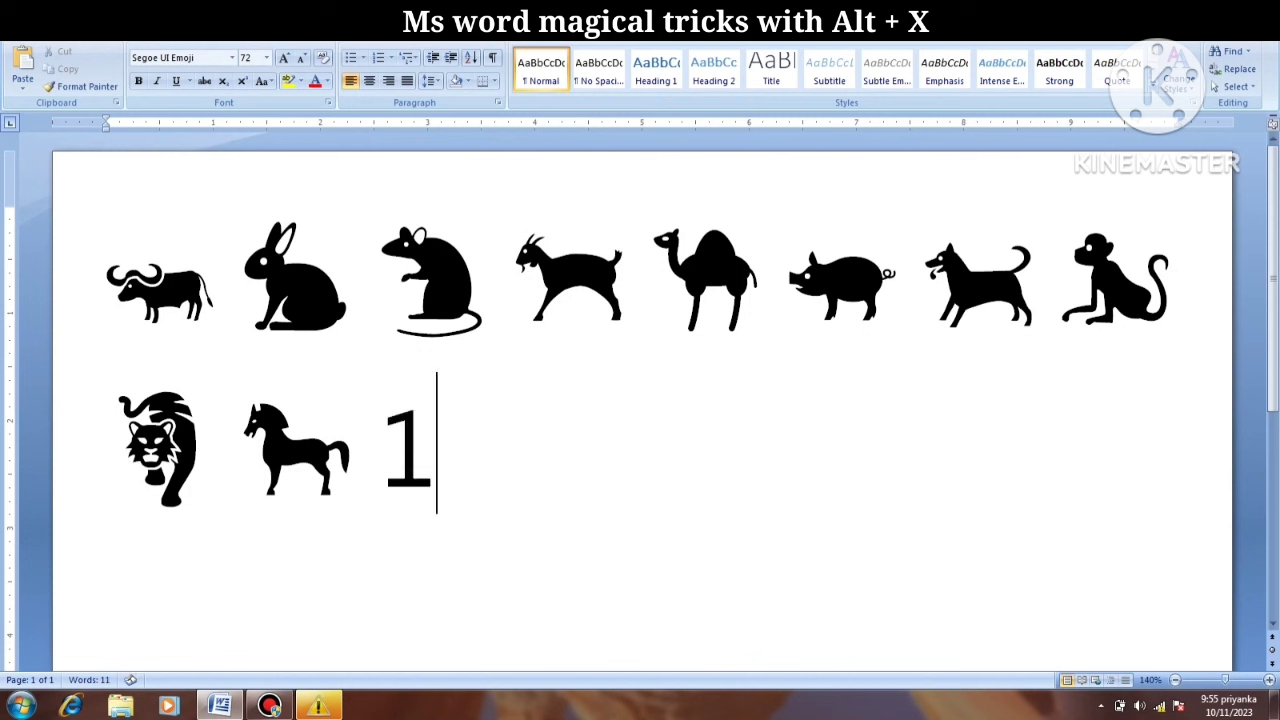
pyautogui.write('F')
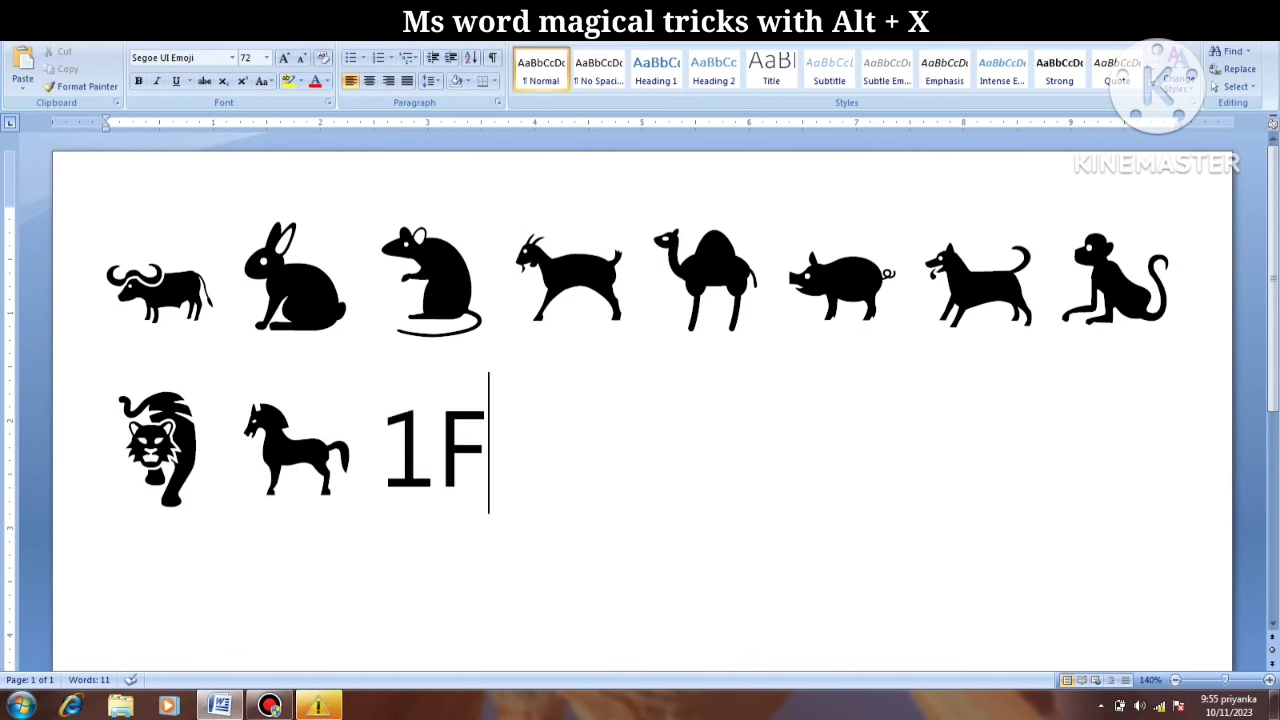
pyautogui.write('4')
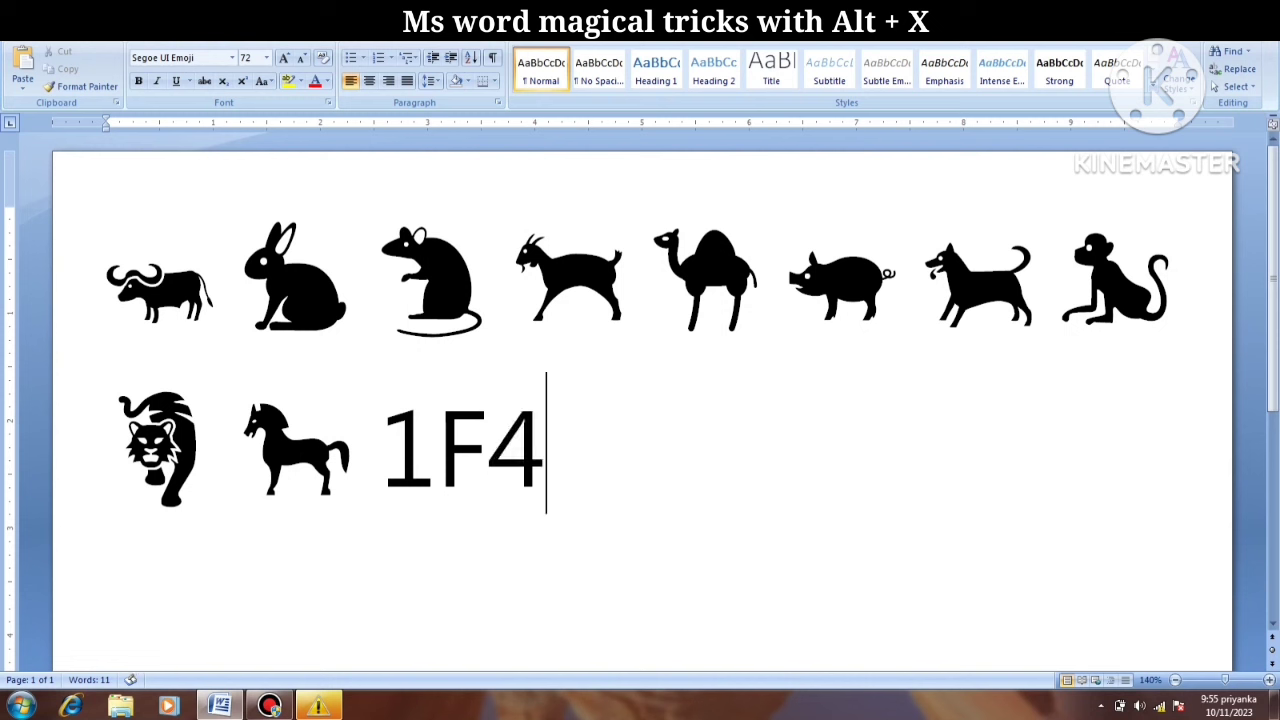
pyautogui.write('26')
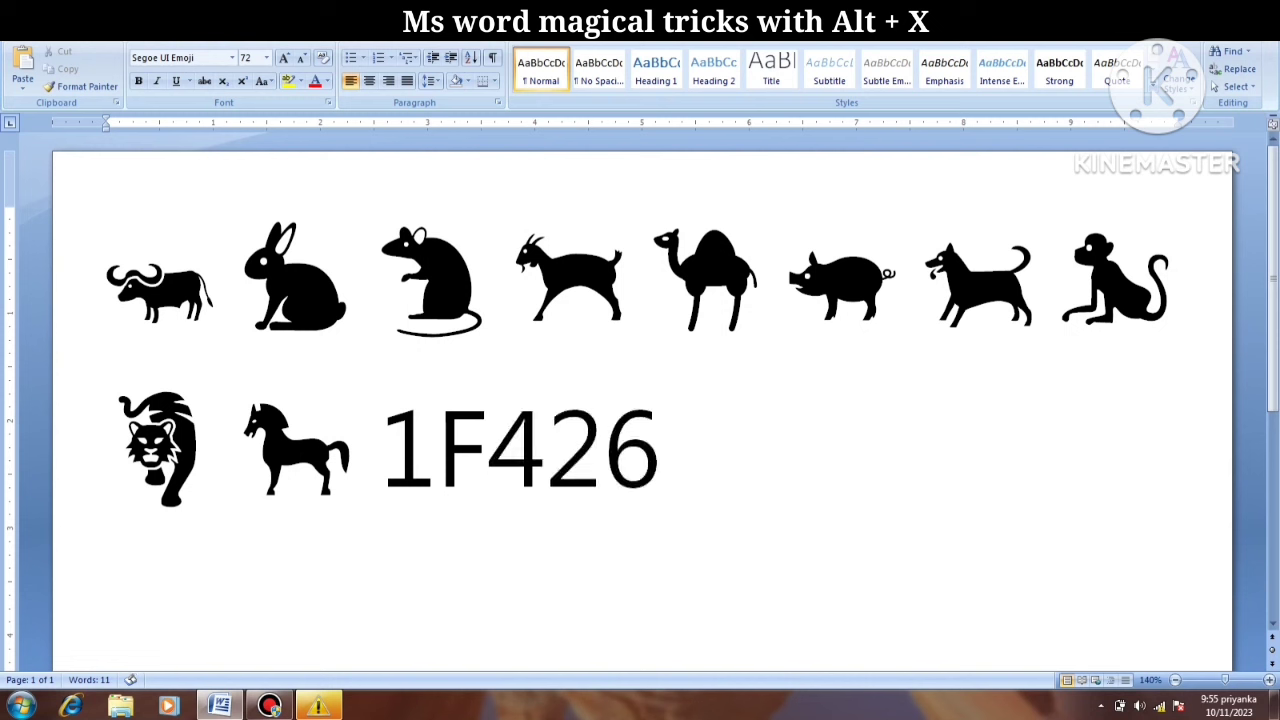
pyautogui.hotkey('alt', 'x')
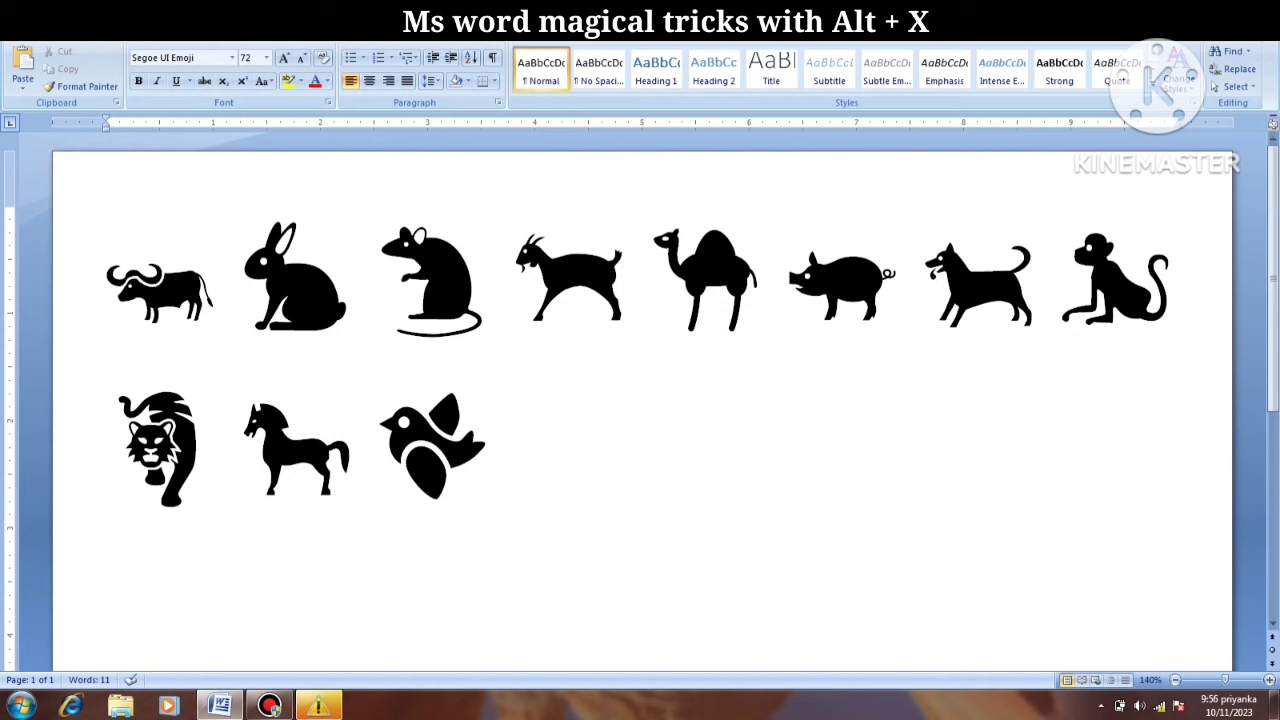
pyautogui.write('1')
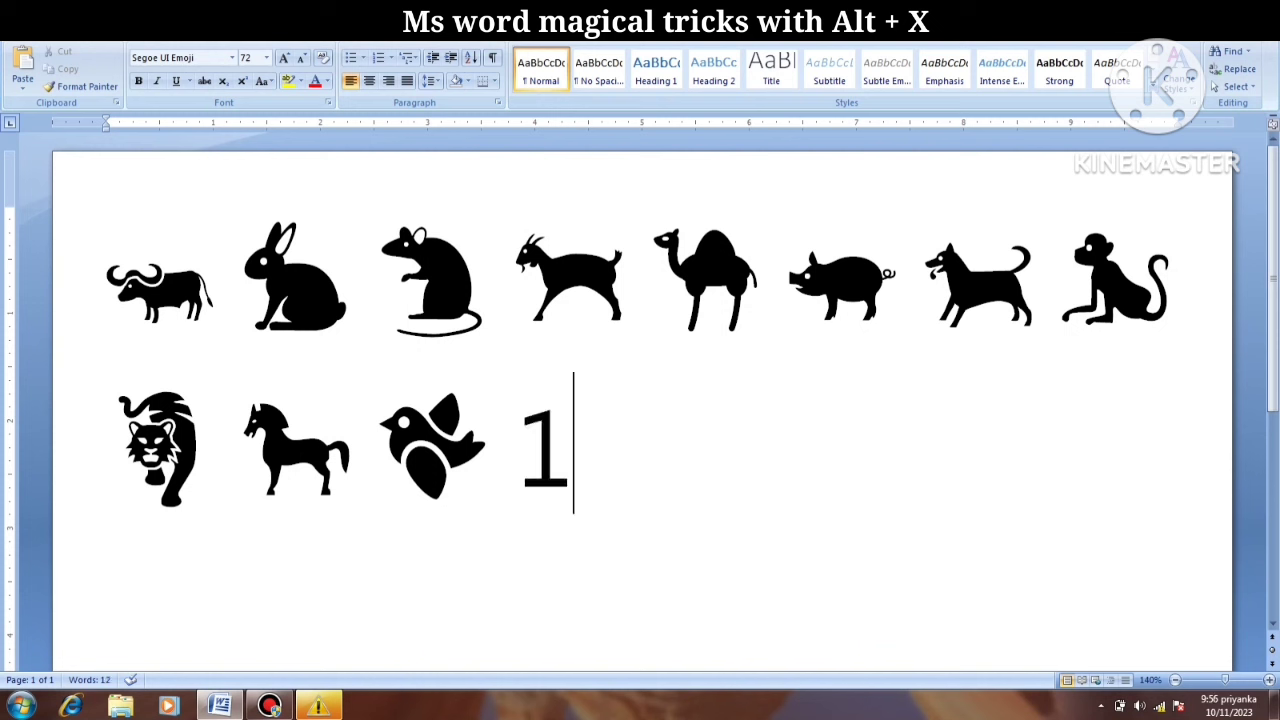
pyautogui.write('F')
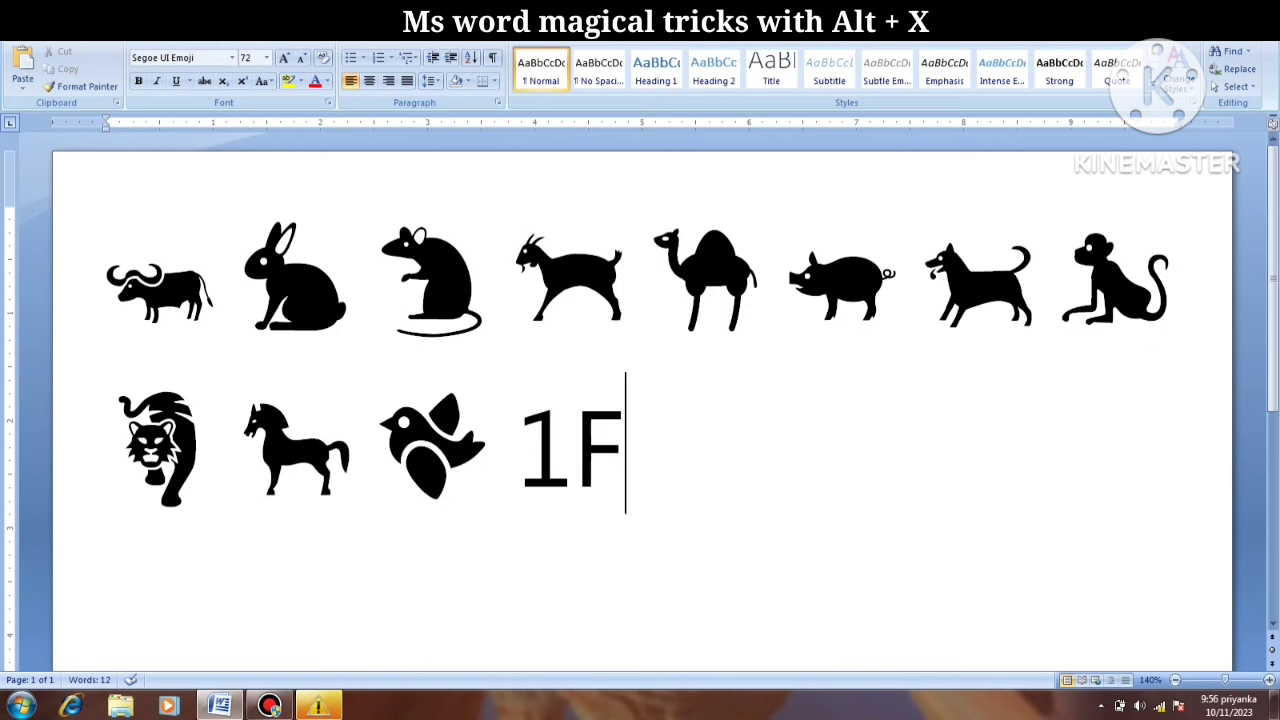
pyautogui.write('41')
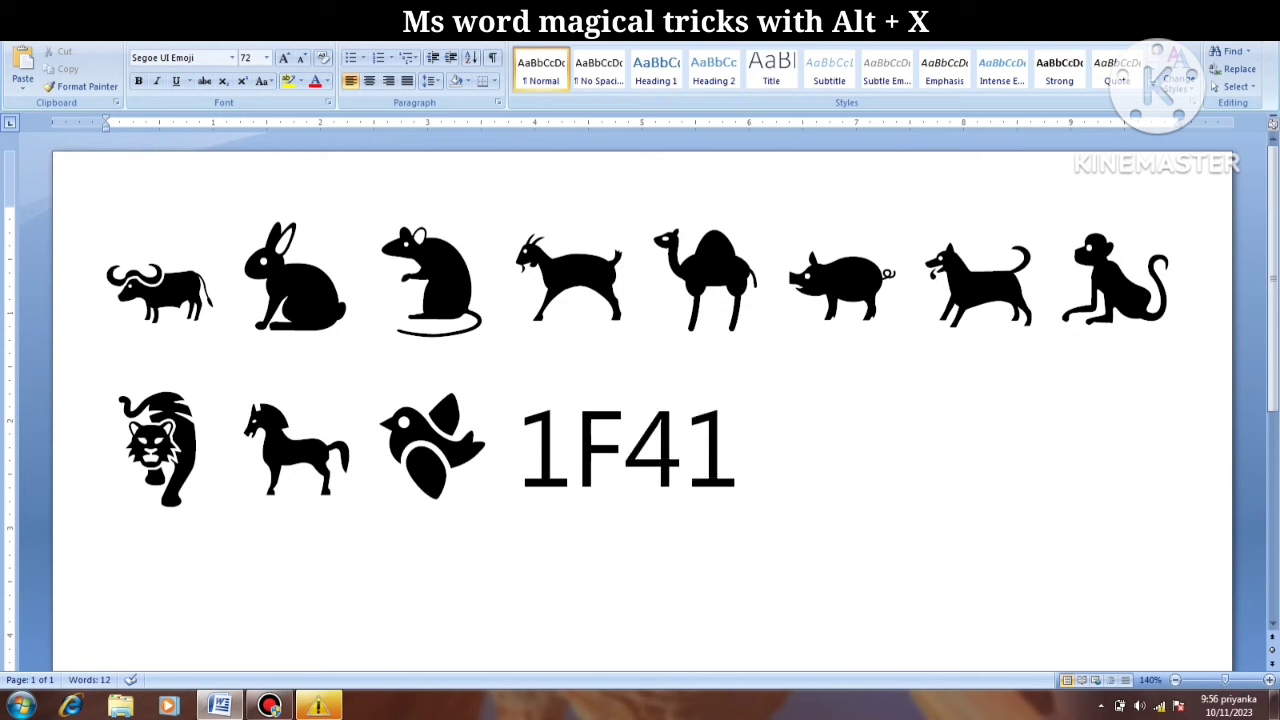
pyautogui.write('4')
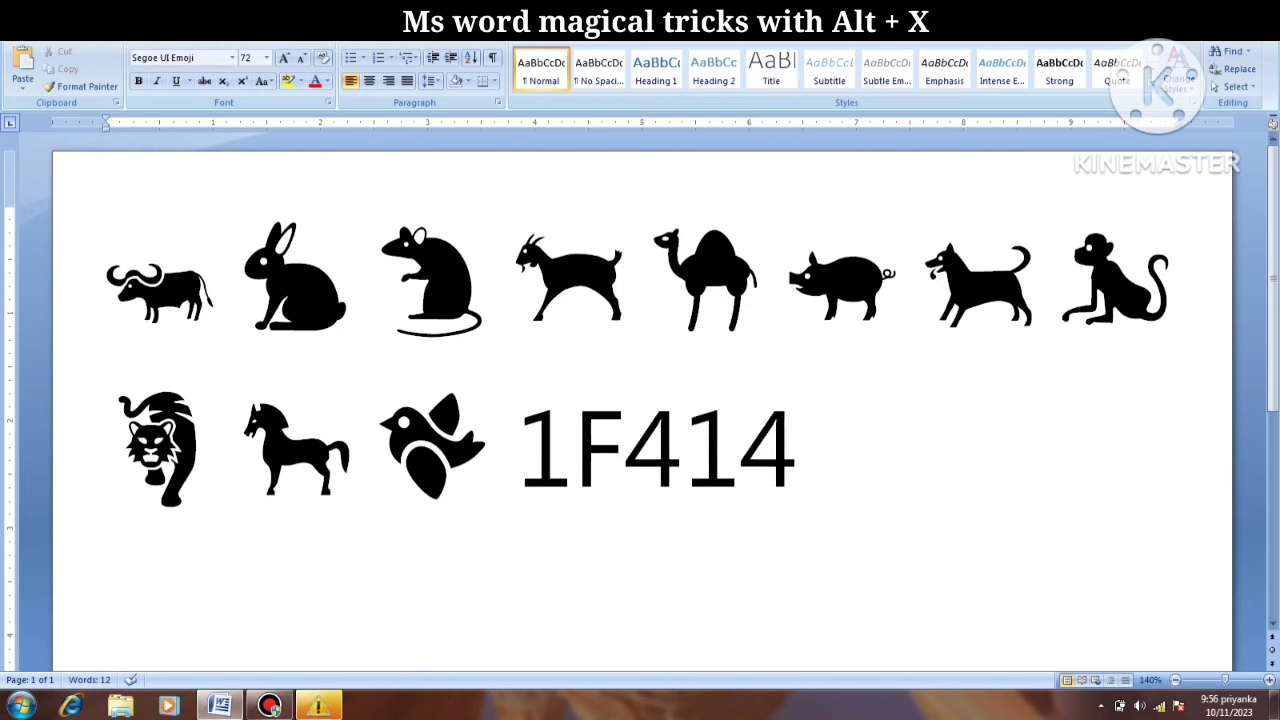
pyautogui.hotkey('alt', 'x')
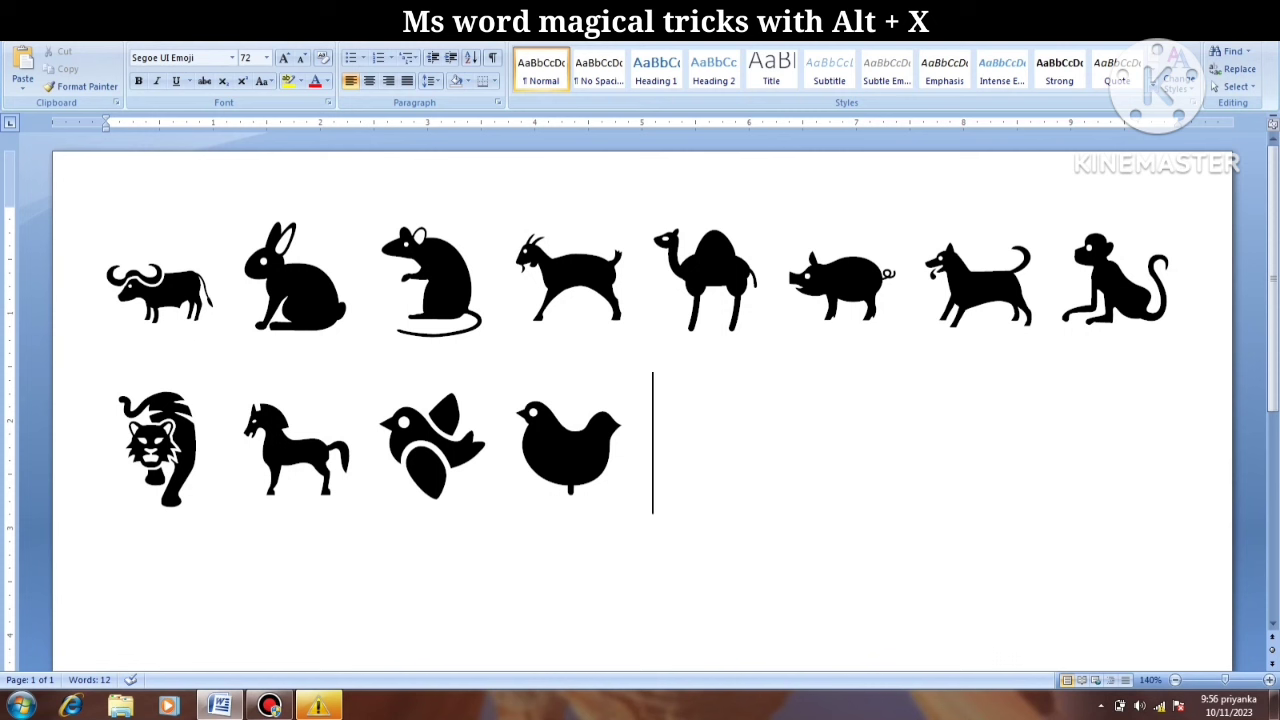
# Step: Add crocodile (1F40A) and snake (1F40D) emoji after the chicken
pyautogui.write('1')
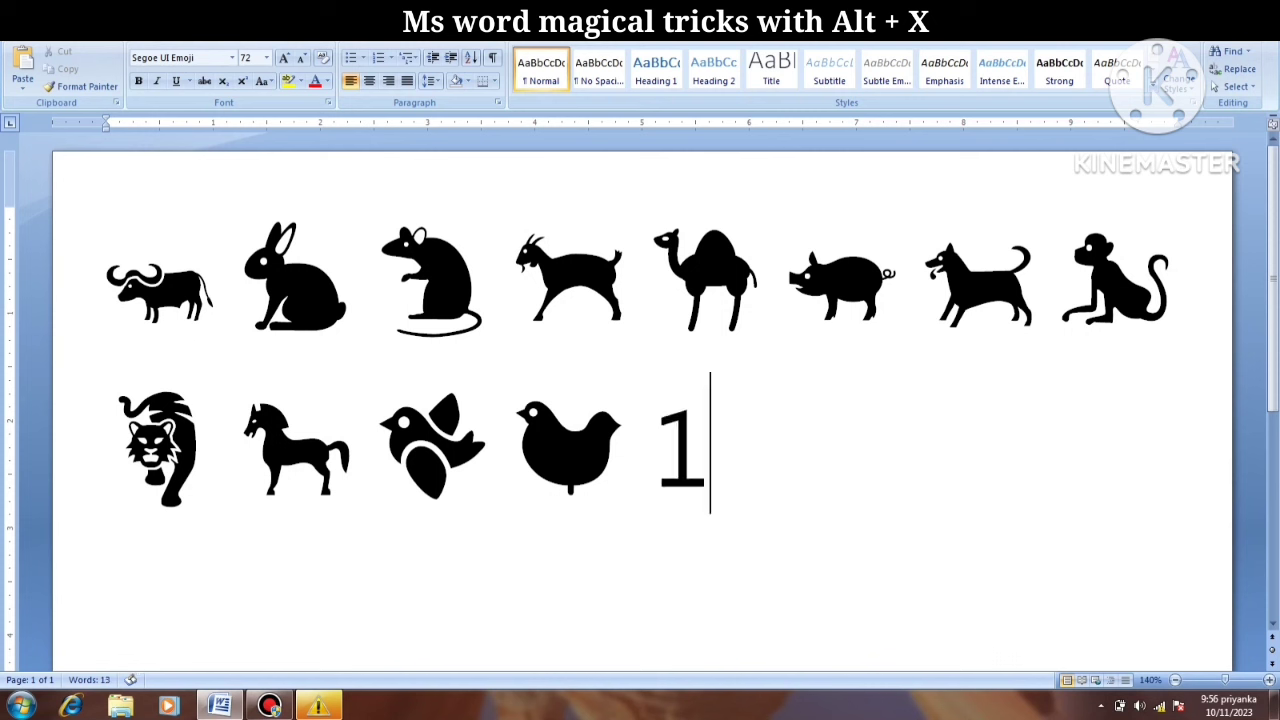
pyautogui.write('F')
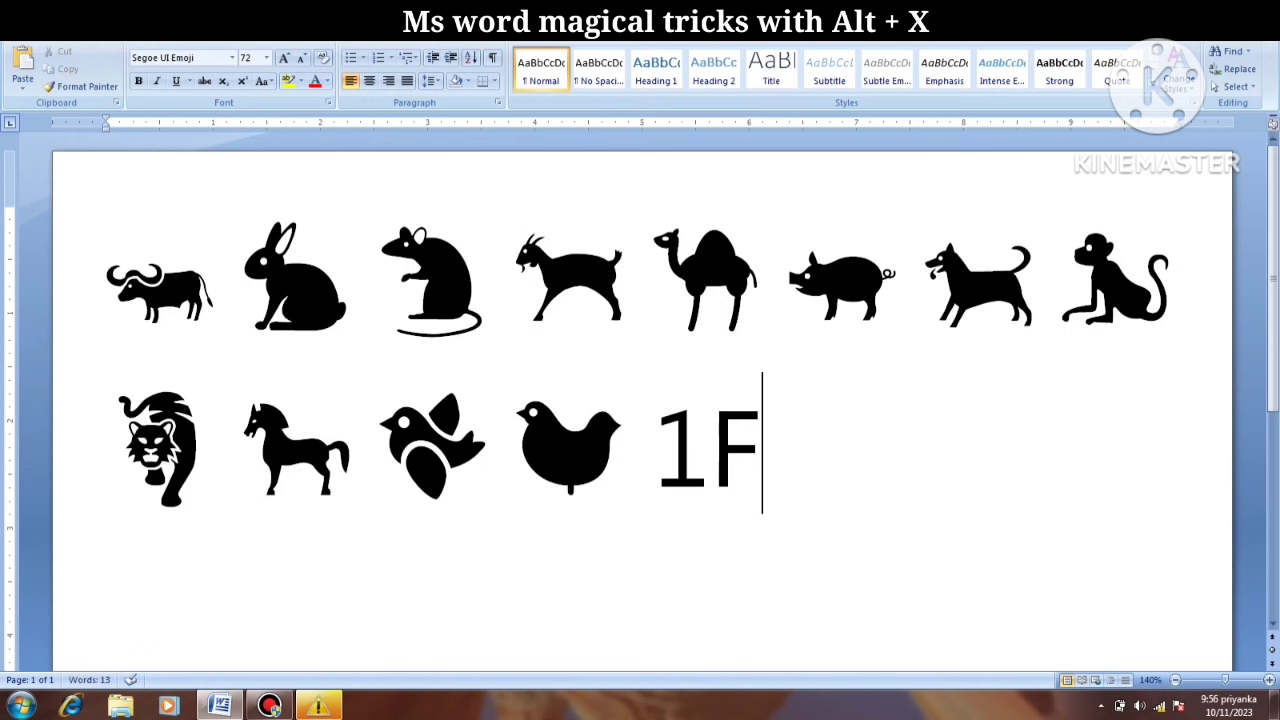
pyautogui.write('40')
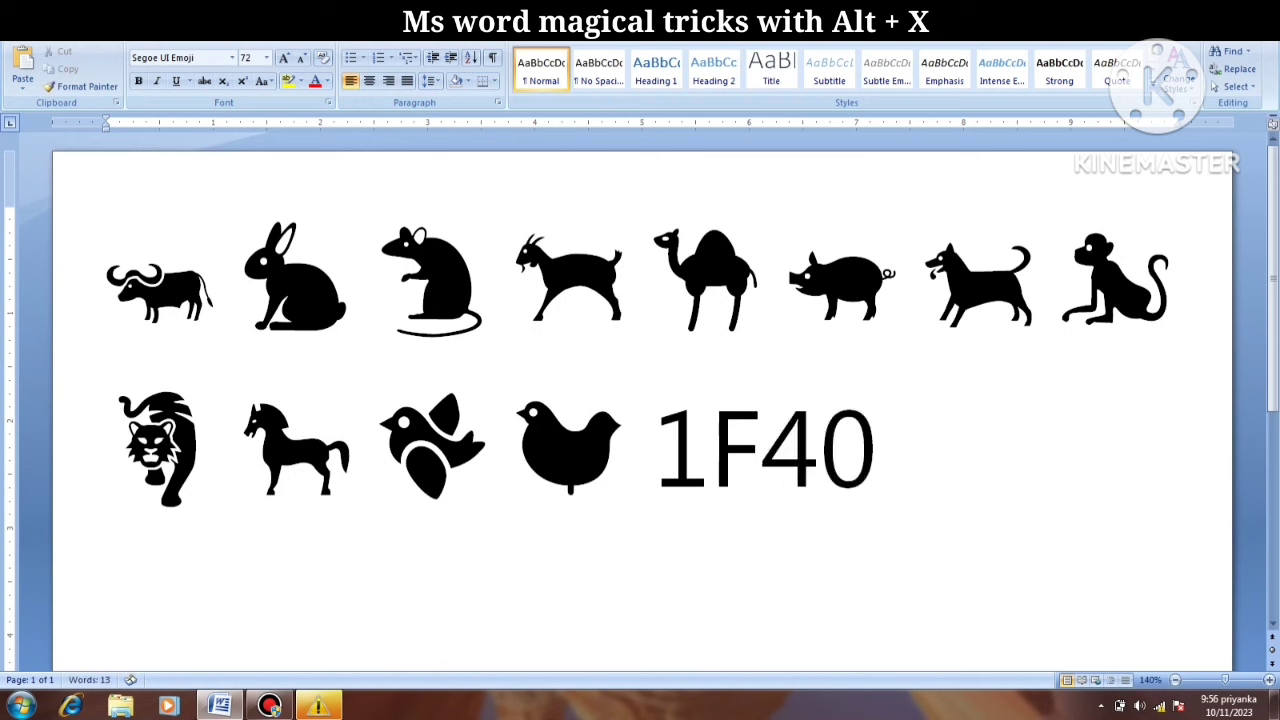
pyautogui.press('BackSpace')
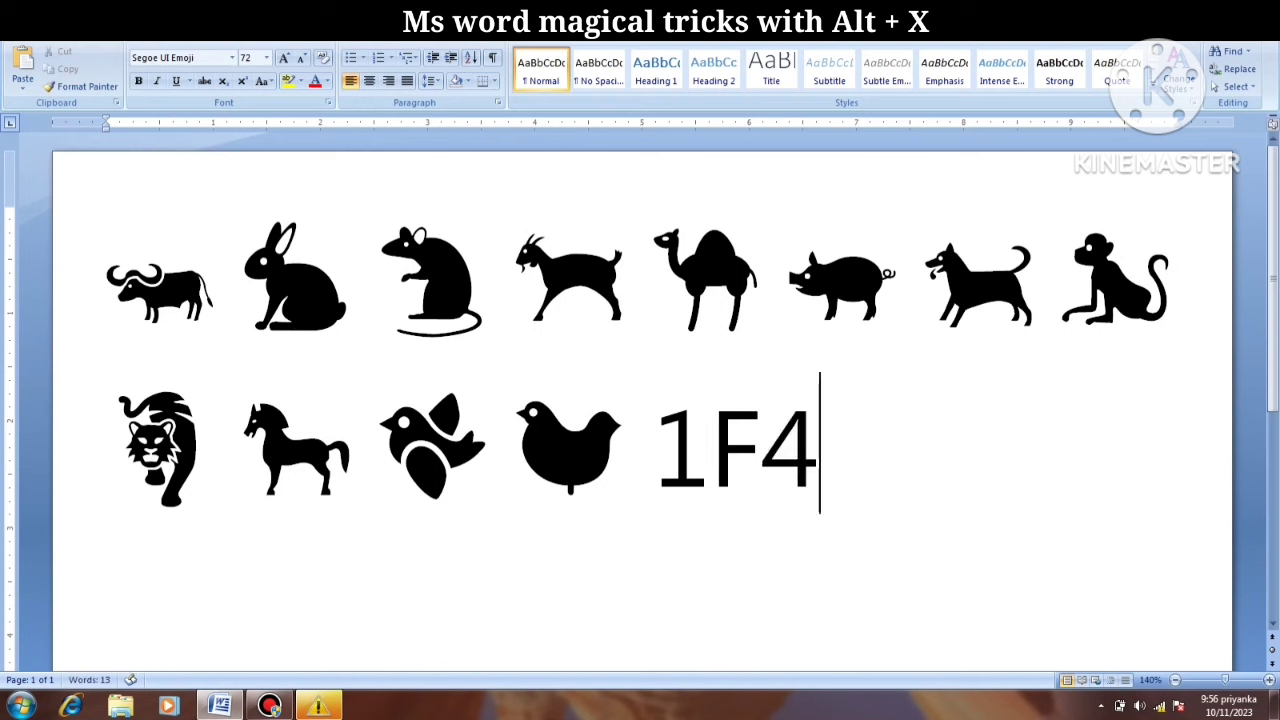
pyautogui.write('0')
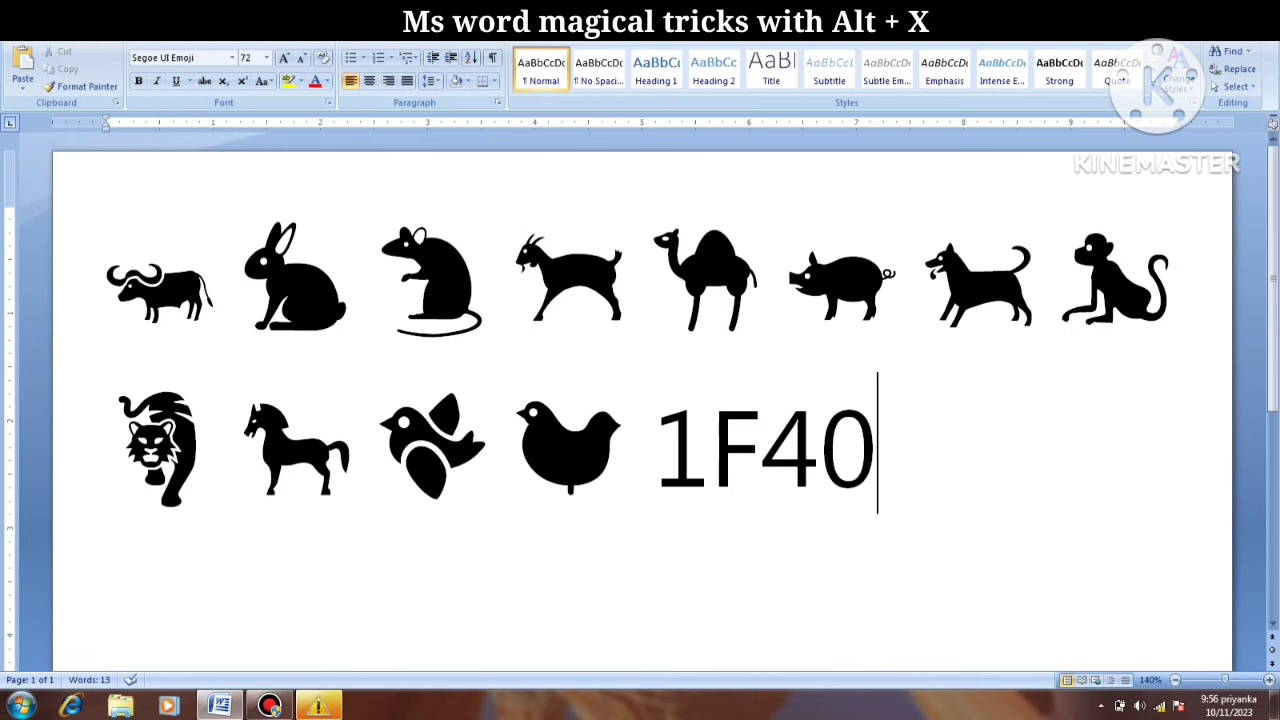
pyautogui.write('A')
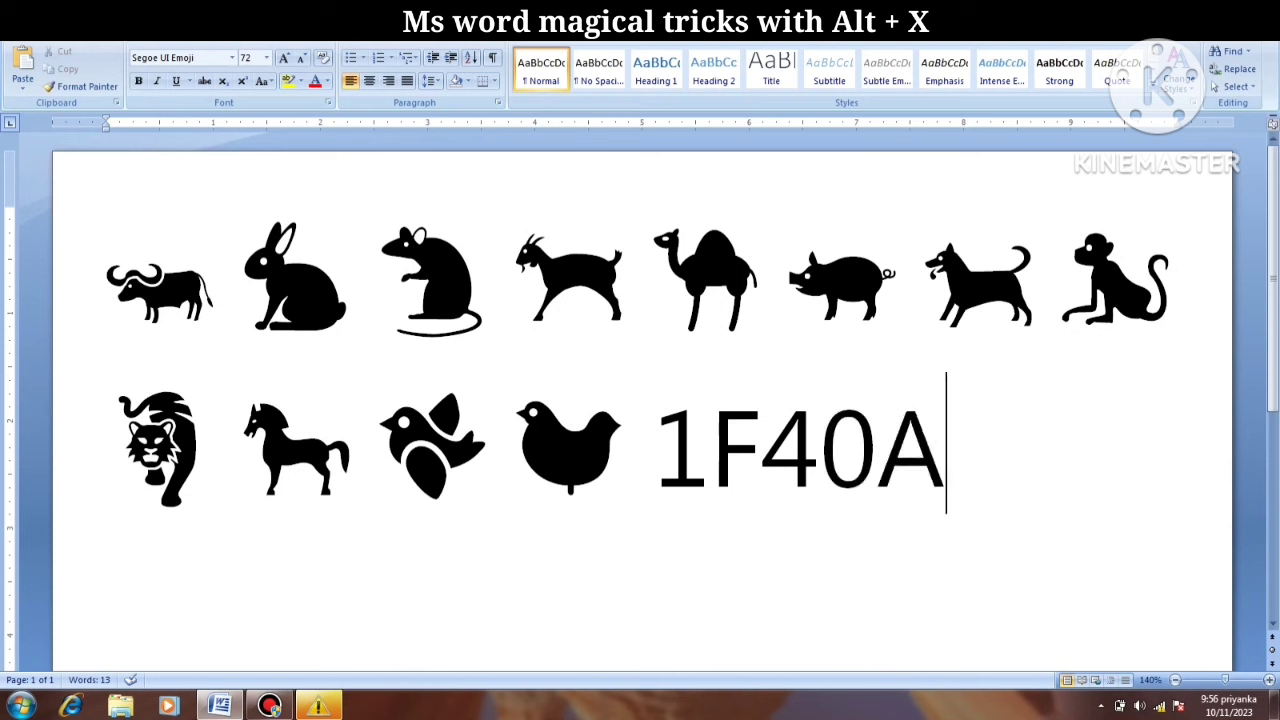
pyautogui.hotkey('alt', 'x')
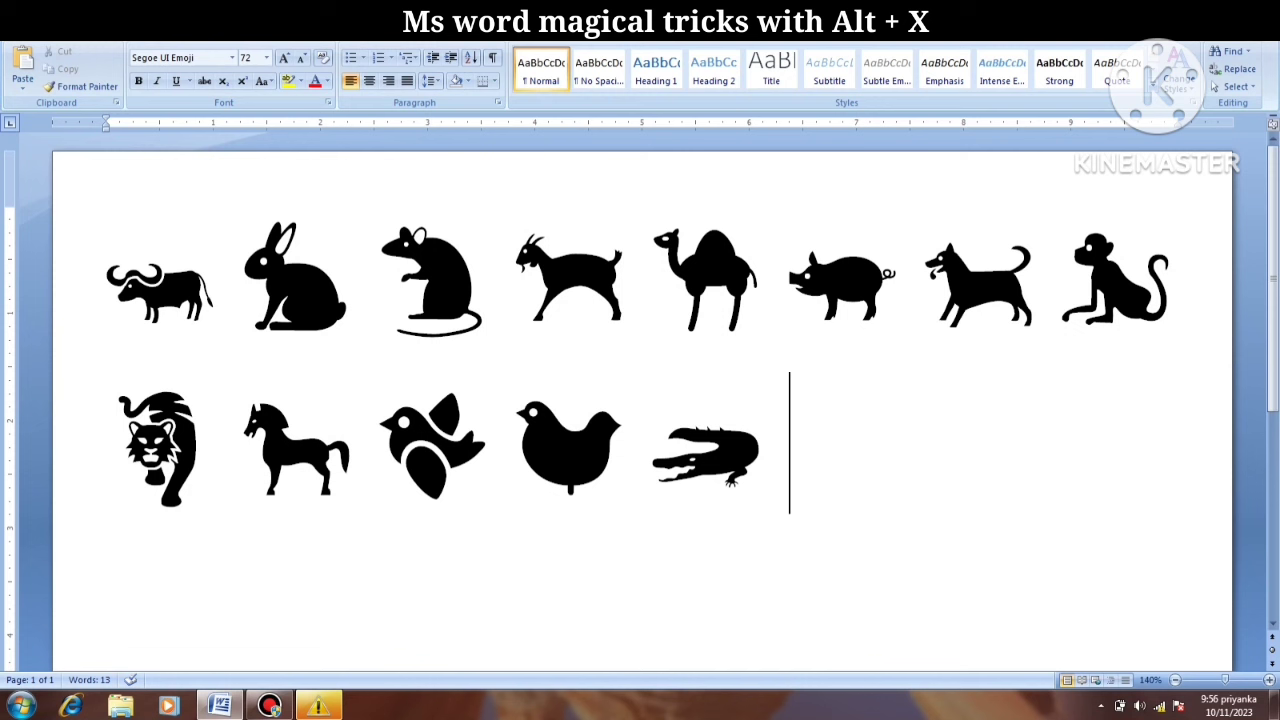
pyautogui.write('1')
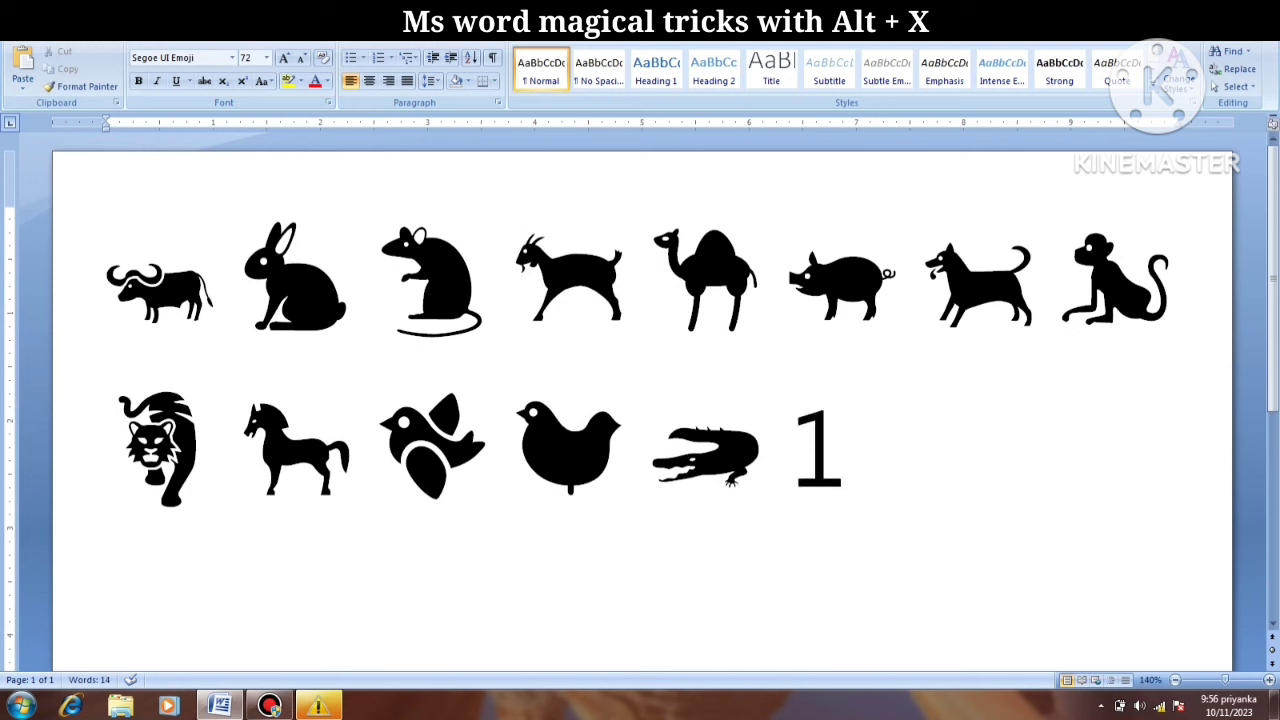
pyautogui.write('F4')
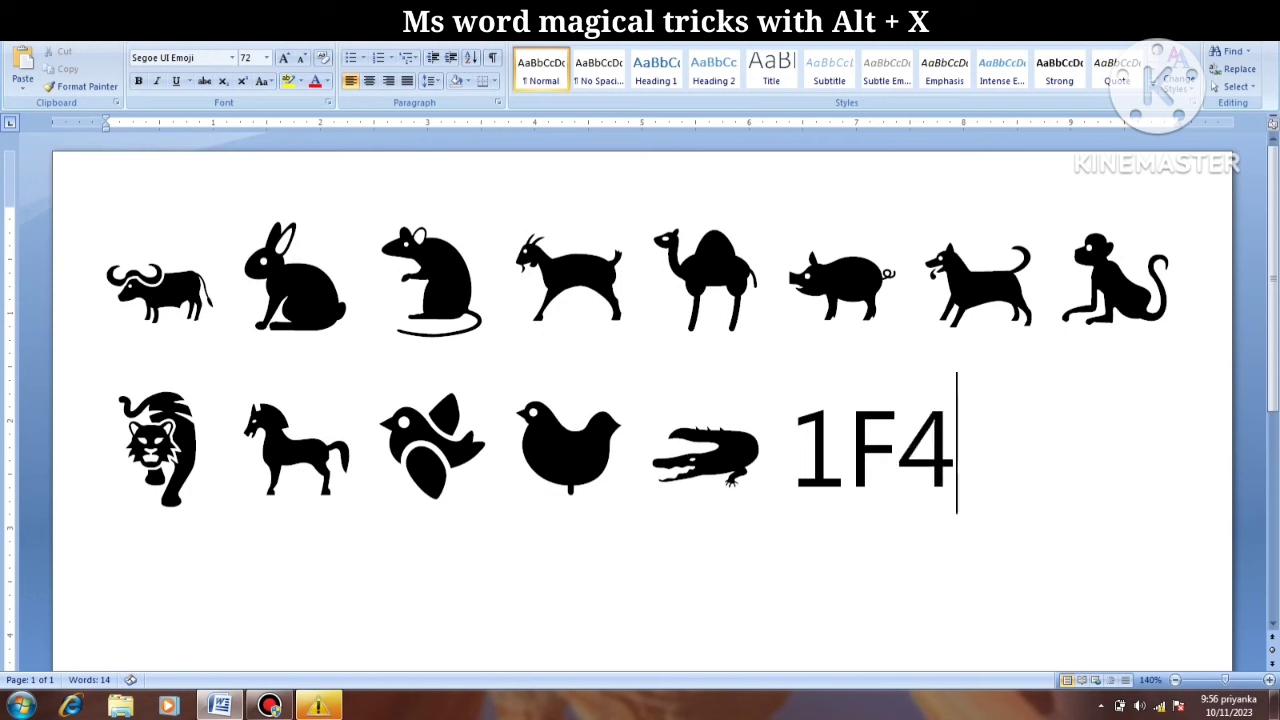
pyautogui.write('0D')
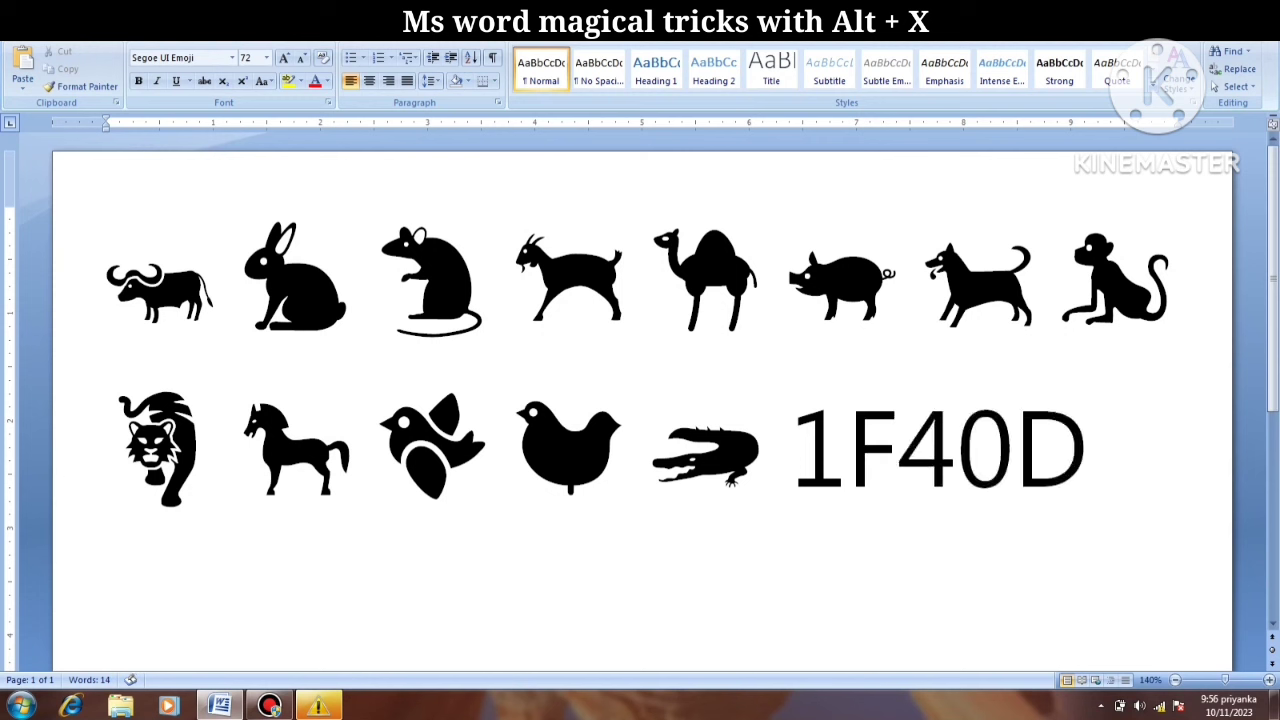
pyautogui.hotkey('alt', 'x')
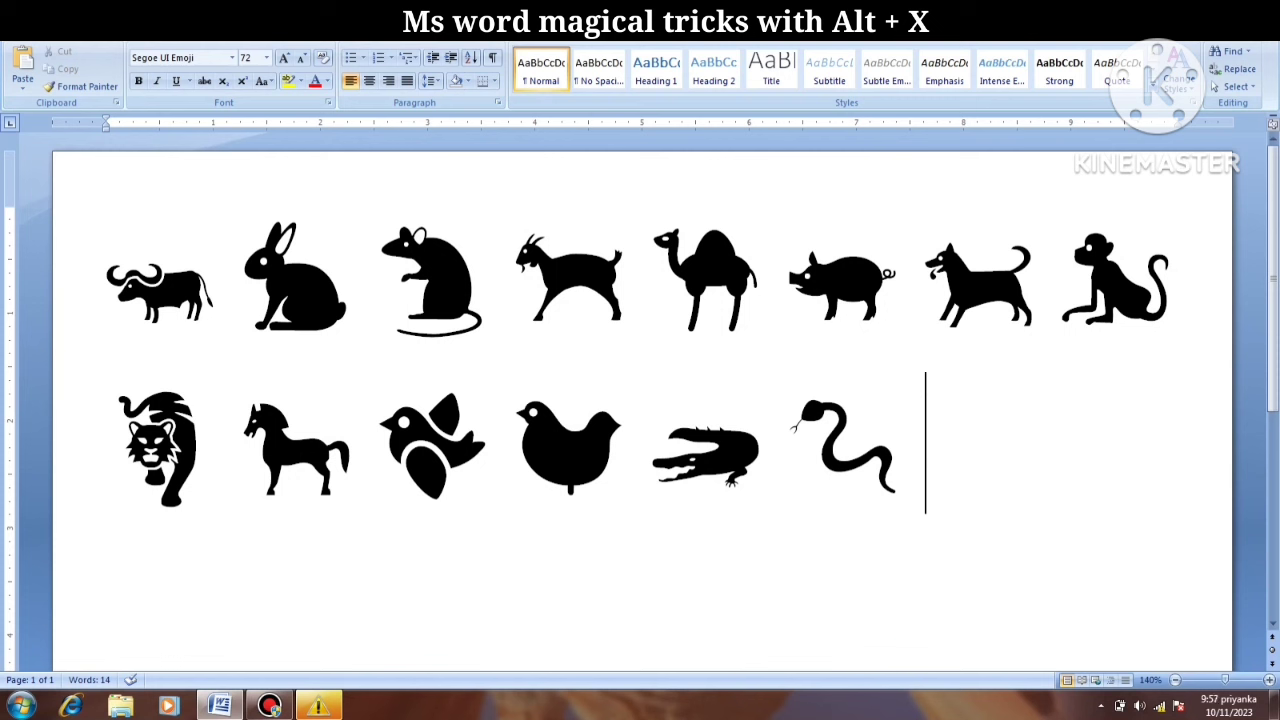
# Step: Add ant (1F41C) and bee (1F41D) emoji to end the second row
pyautogui.write('1')
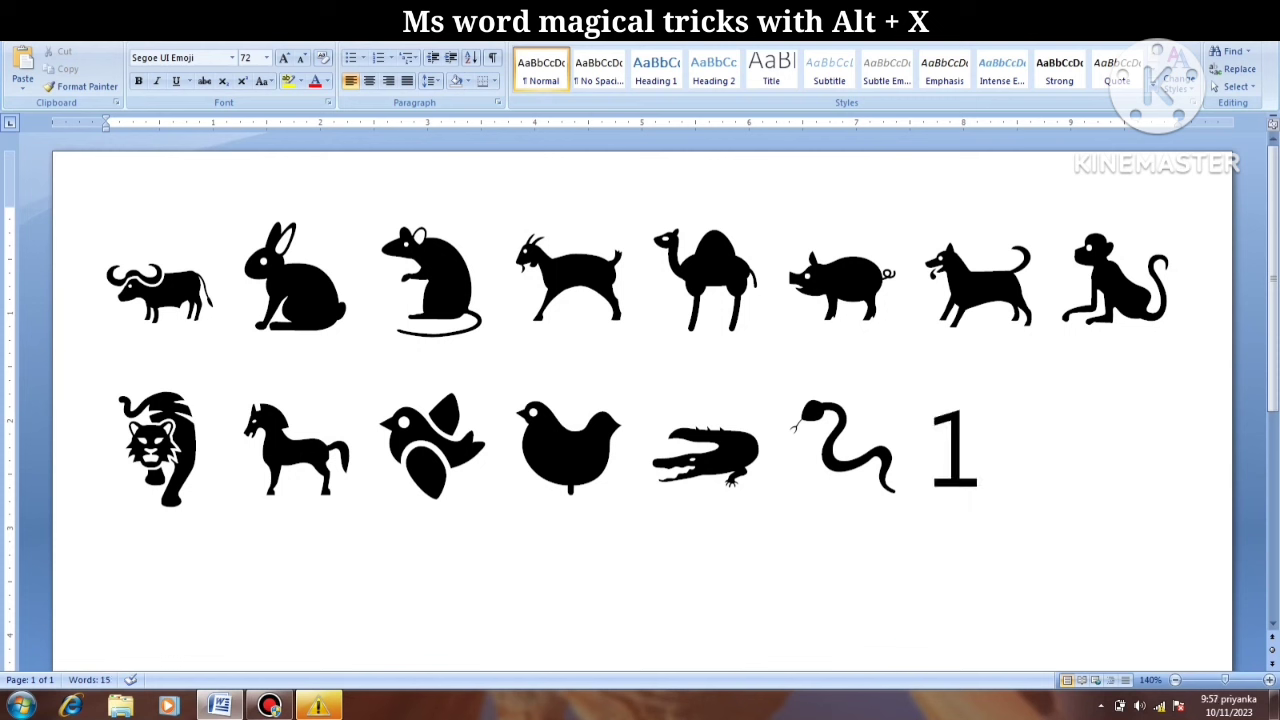
pyautogui.write('F4')
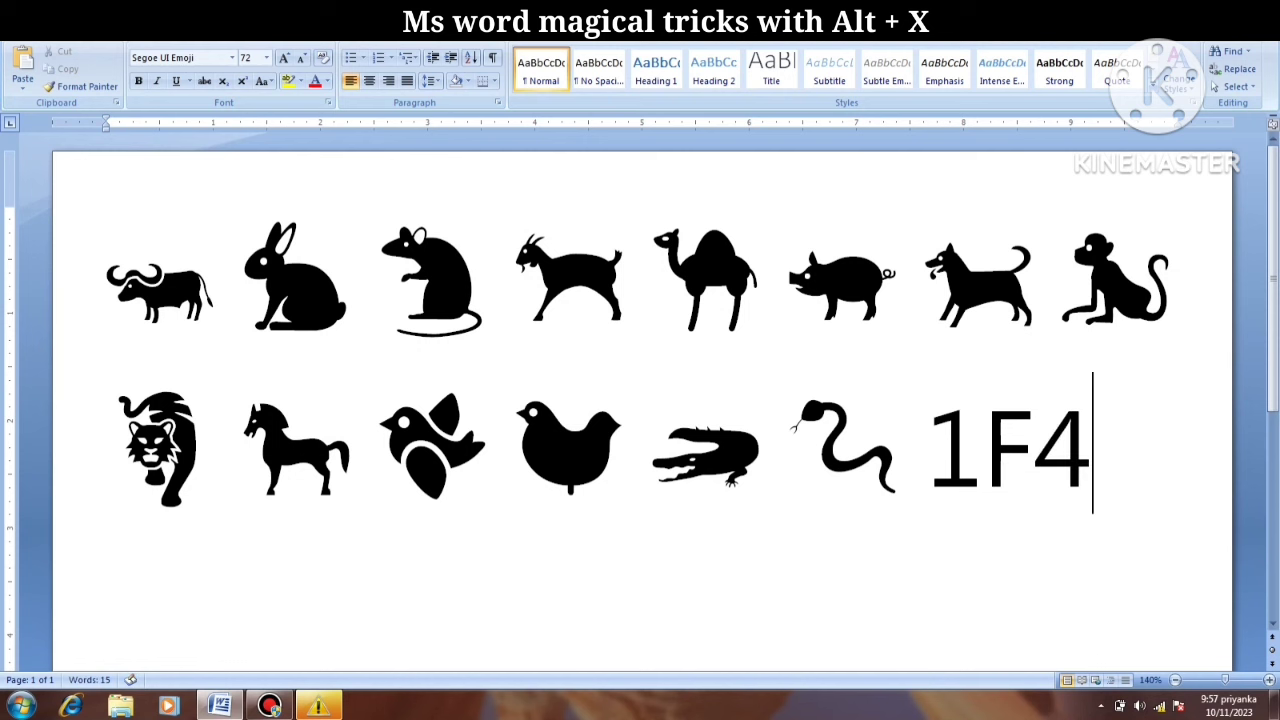
pyautogui.write('1C')
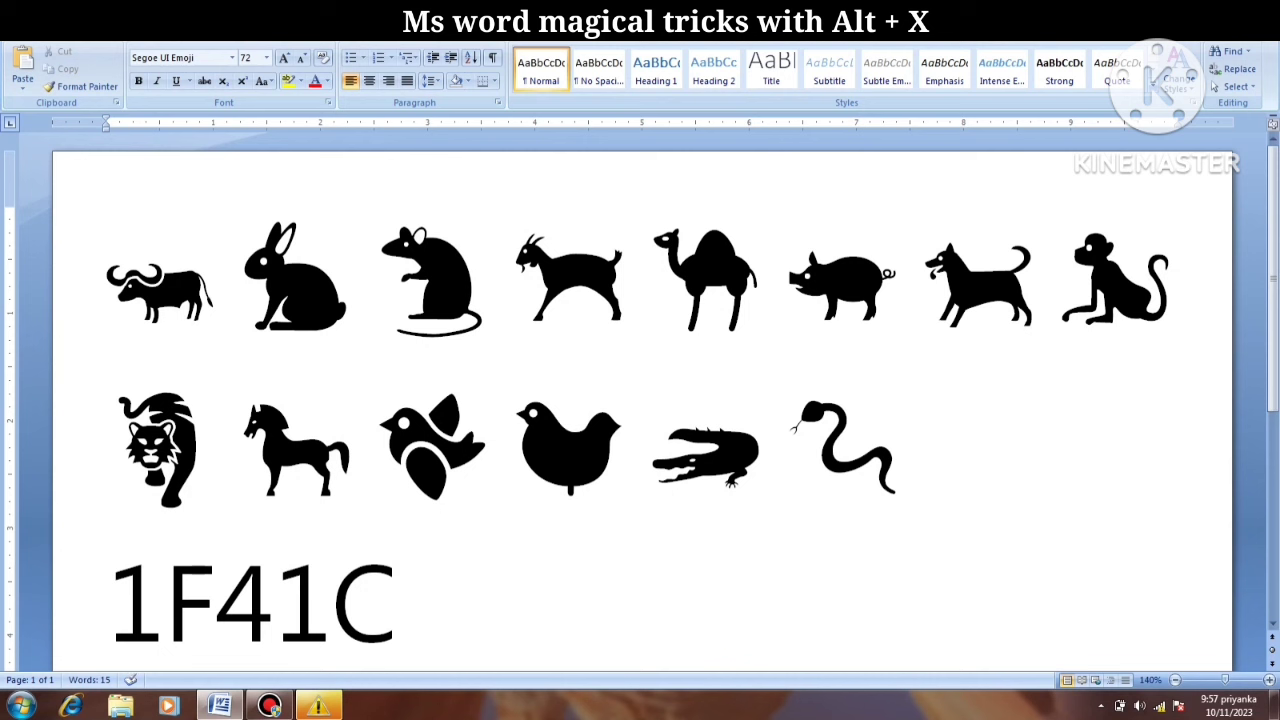
pyautogui.hotkey('alt', 'x')
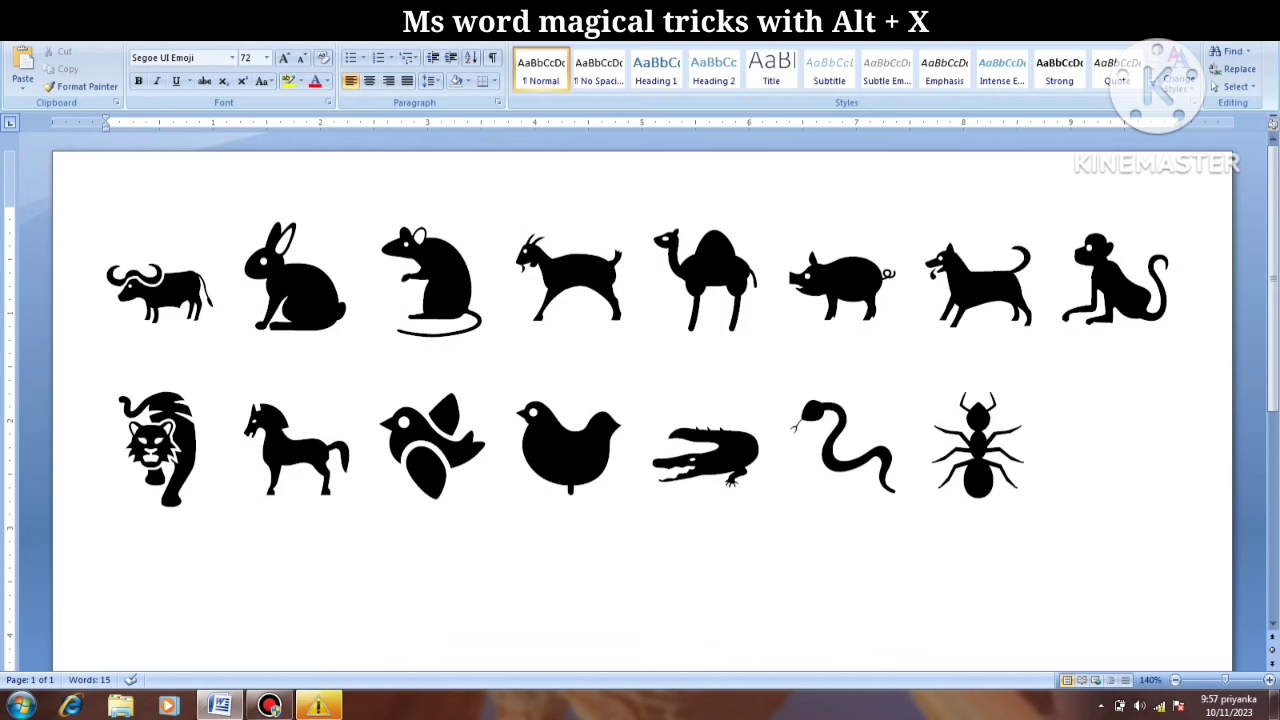
pyautogui.write('1')
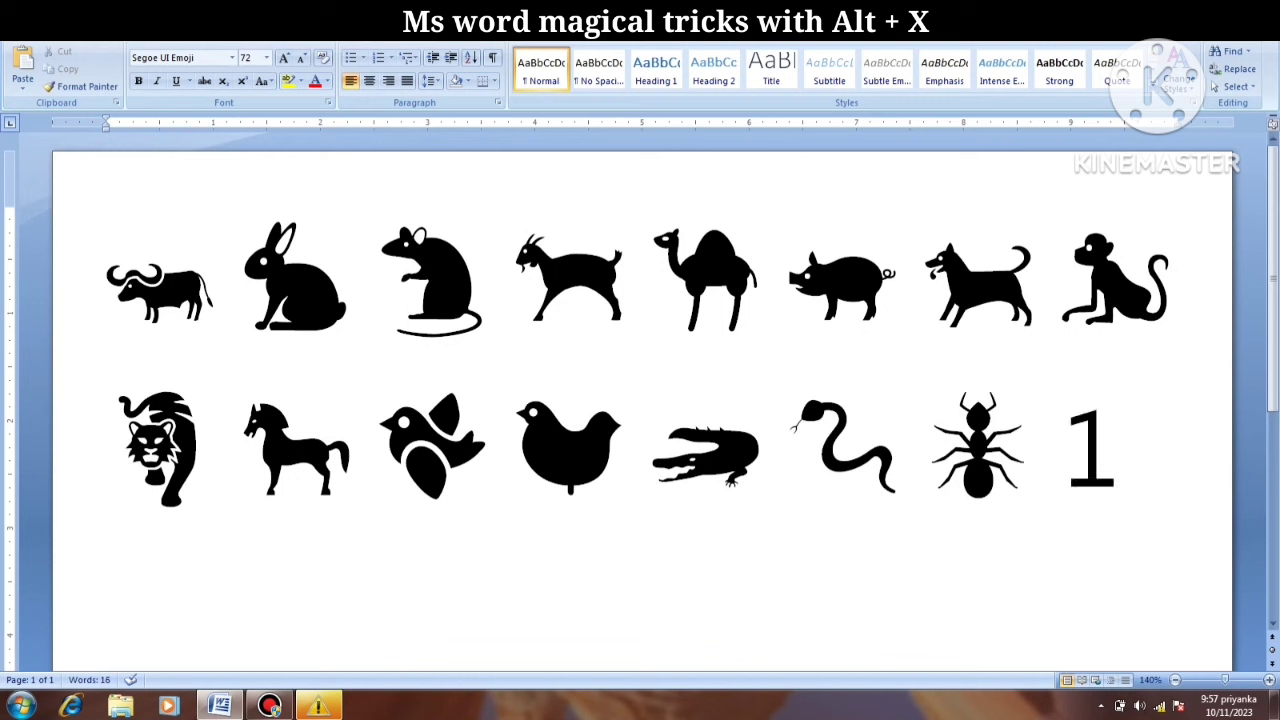
pyautogui.write('F')
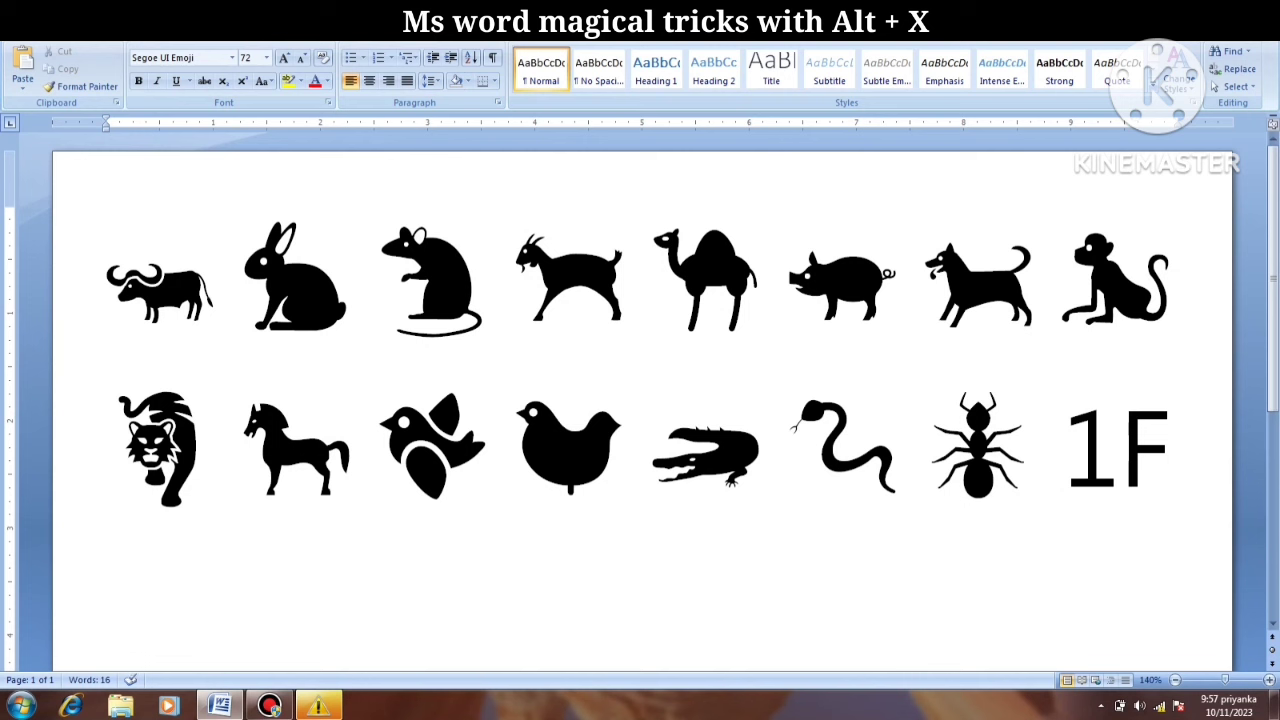
pyautogui.write('4')
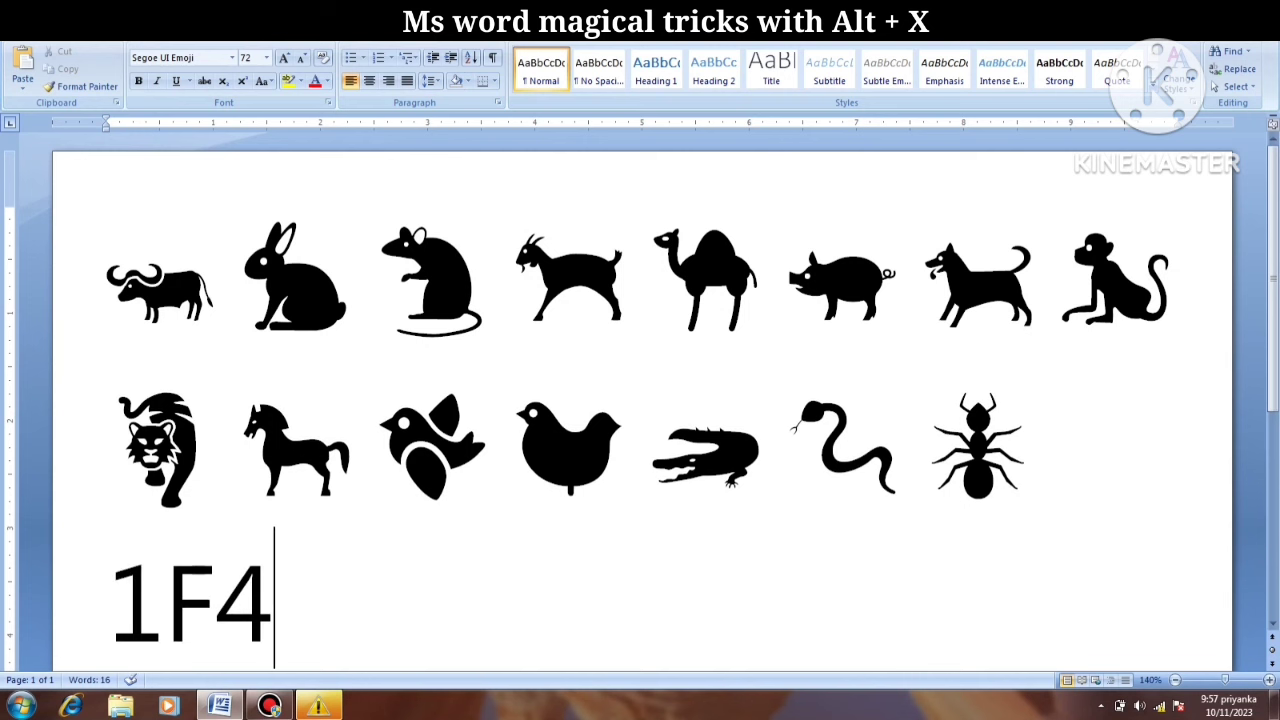
pyautogui.write('1D')
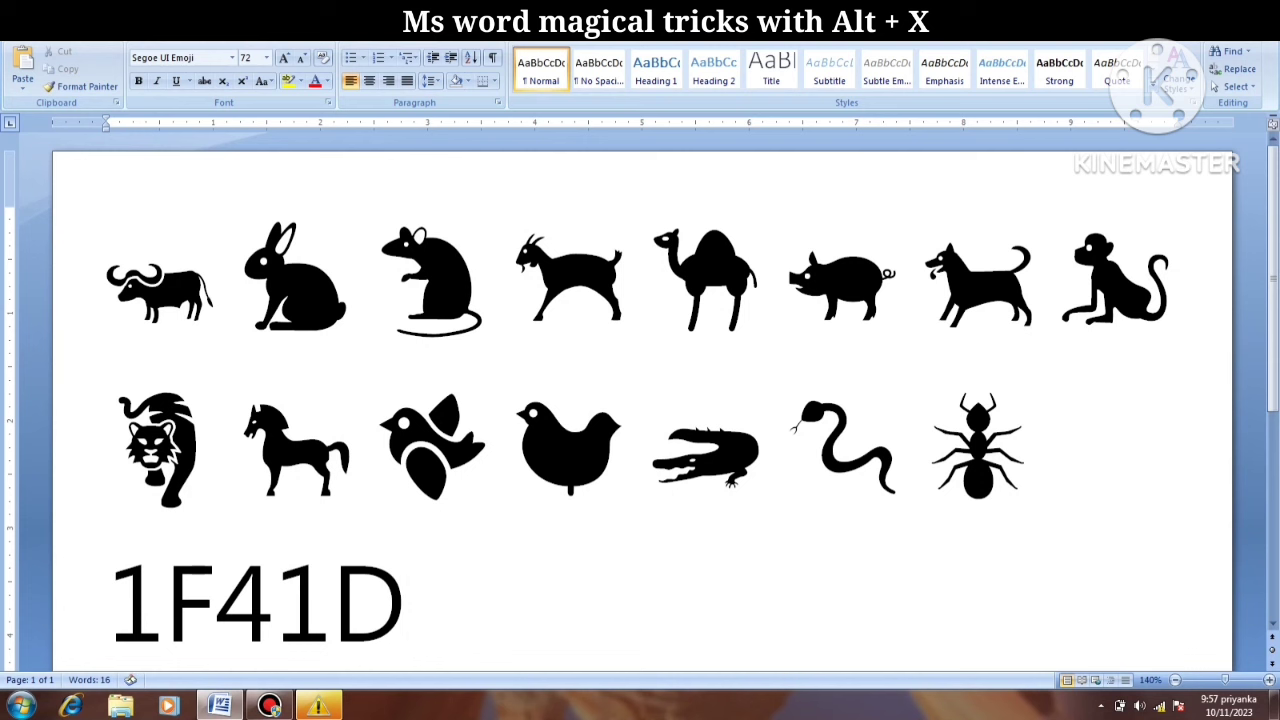
pyautogui.hotkey('alt', 'x')
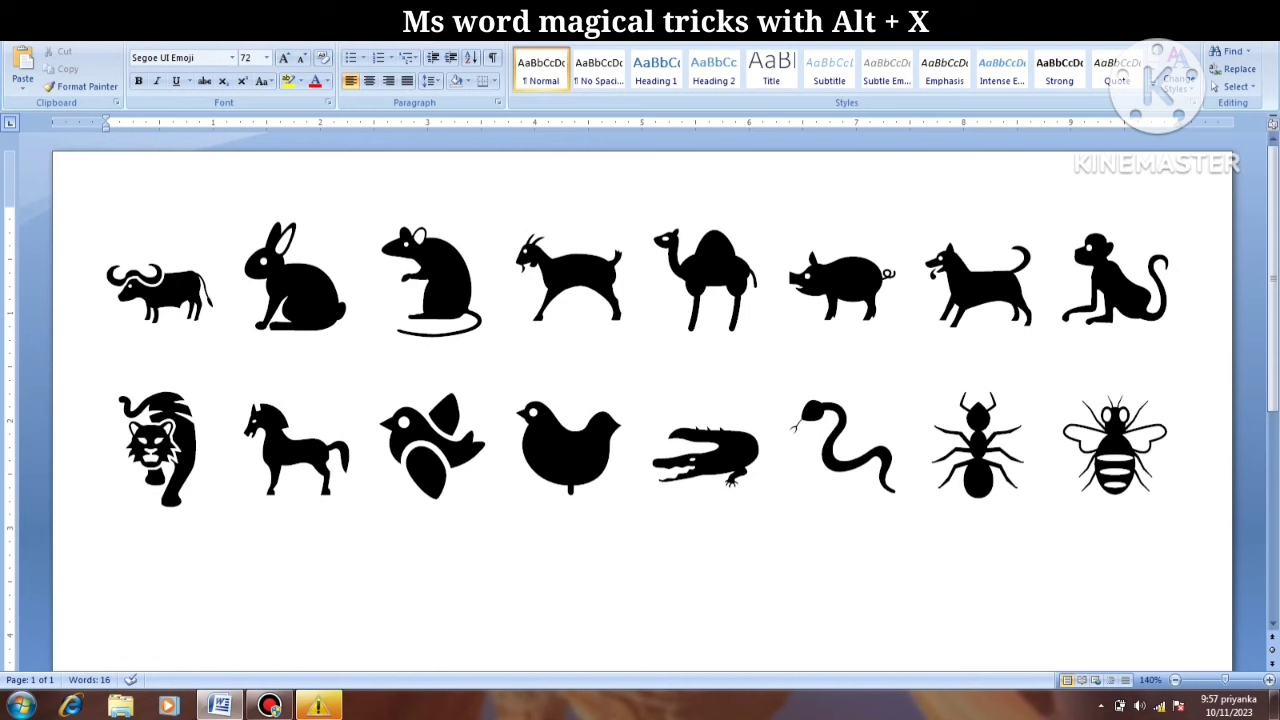